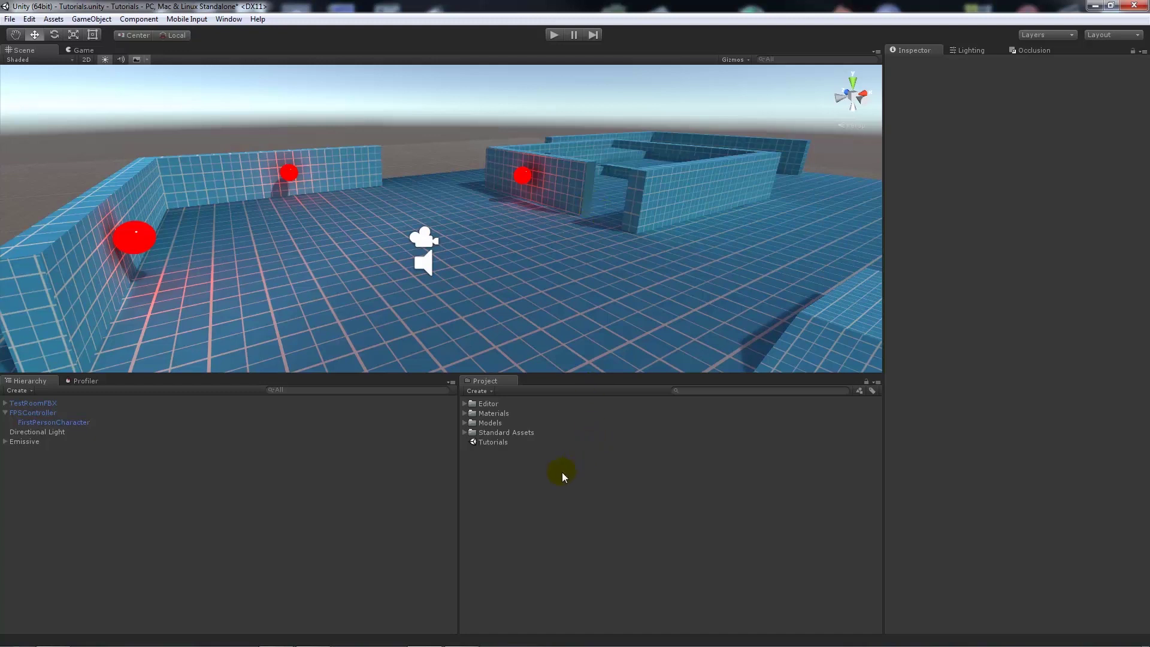
# - Look through the standard asset packages available for import into the project
pyautogui.rightClick(518, 521)
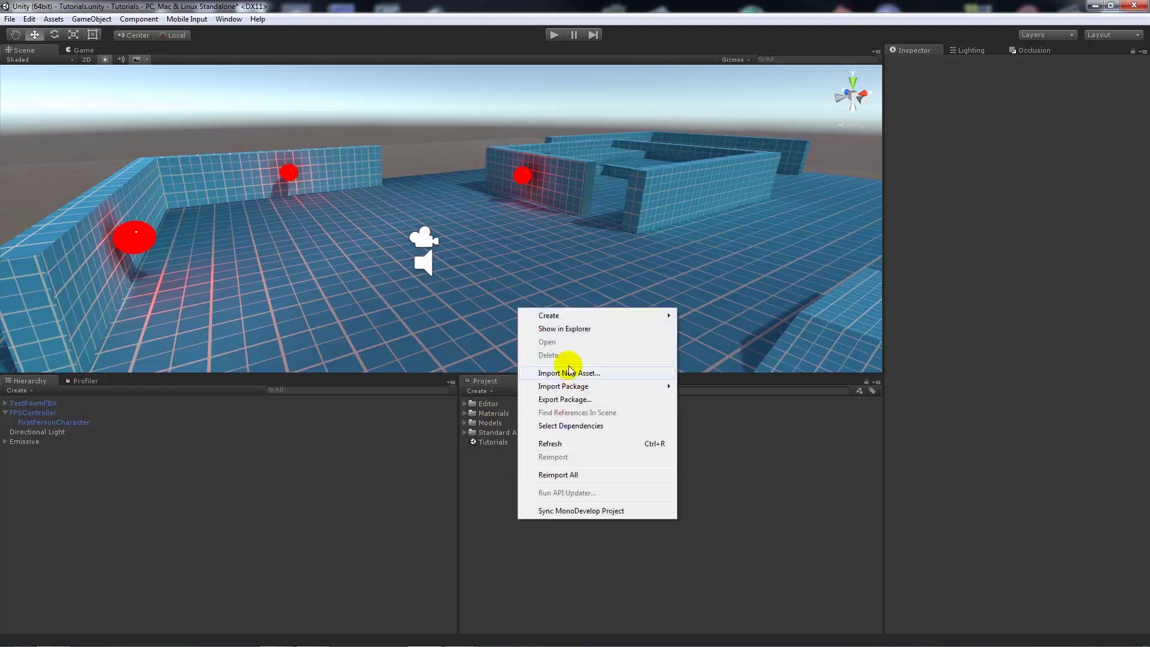
pyautogui.moveTo(575, 389)
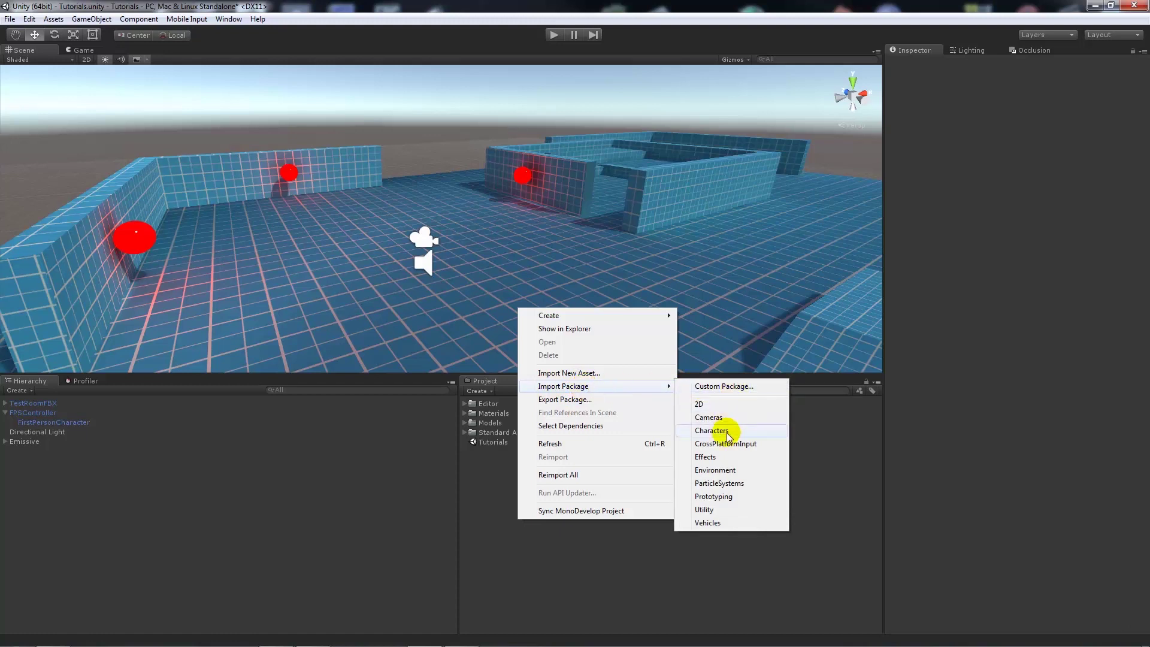
pyautogui.click(501, 468)
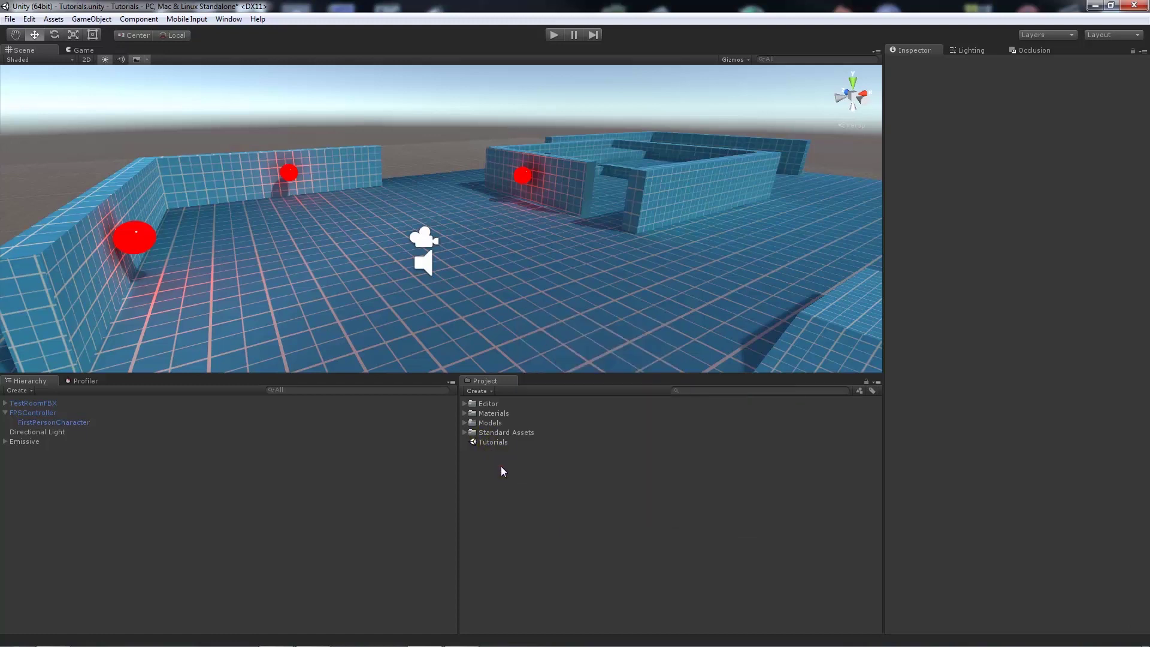
# - Examine the Effects folder inside Standard Assets, including the contents of its ImageEffects subfolder
pyautogui.click(466, 432)
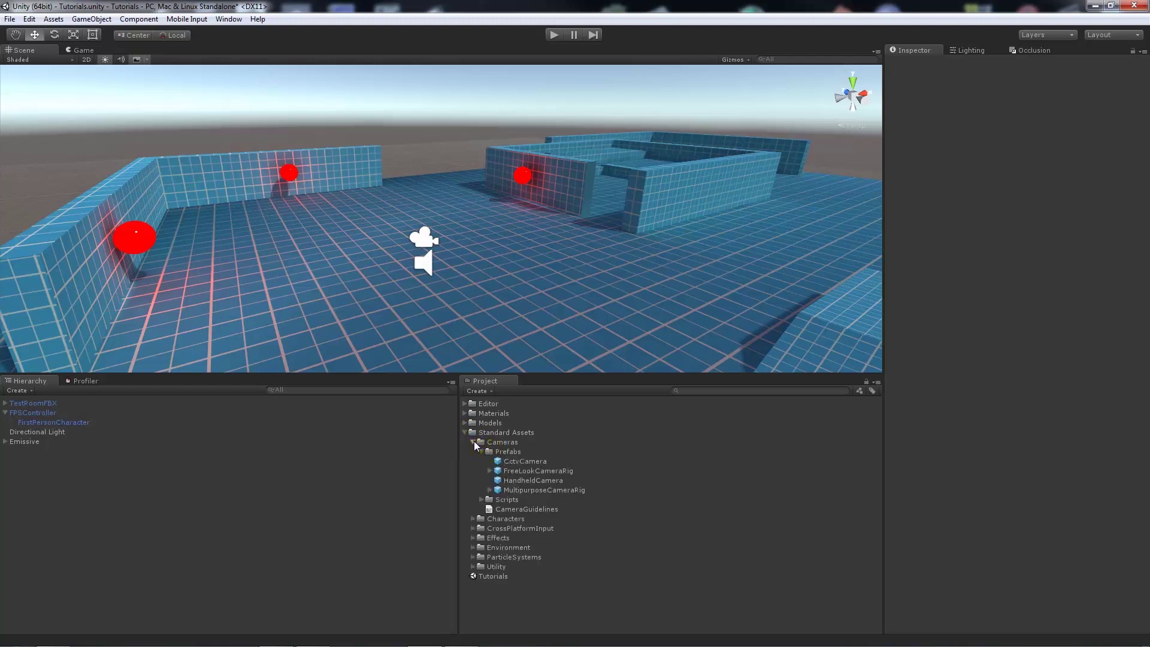
pyautogui.click(473, 441)
pyautogui.click(472, 470)
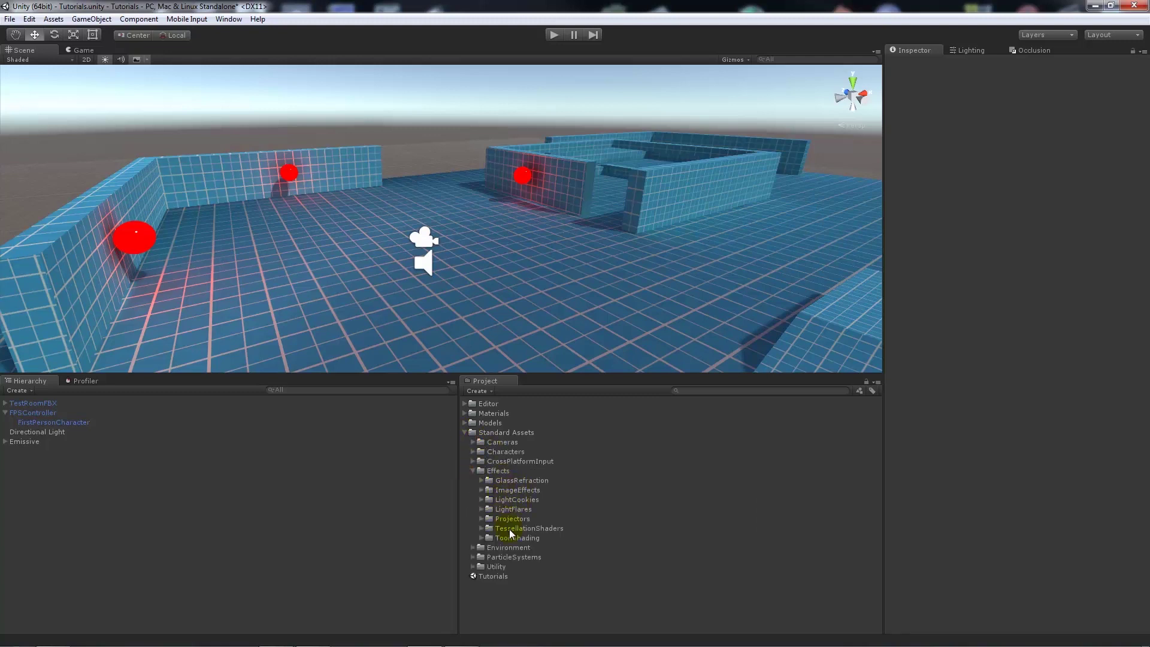
pyautogui.click(479, 480)
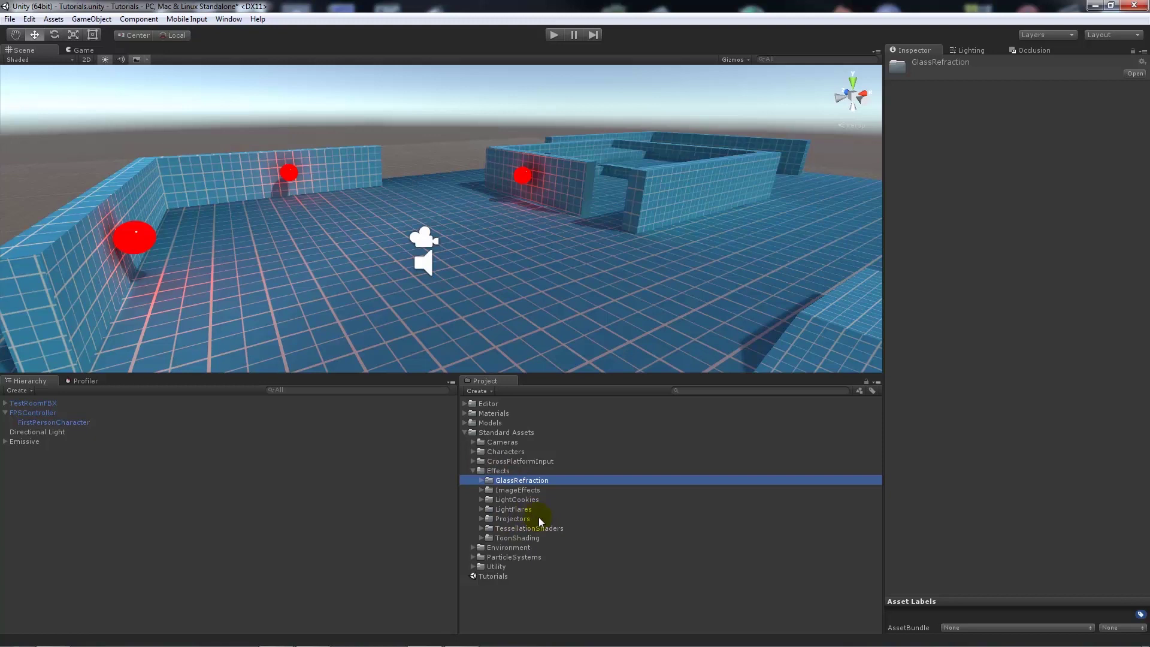
pyautogui.click(481, 490)
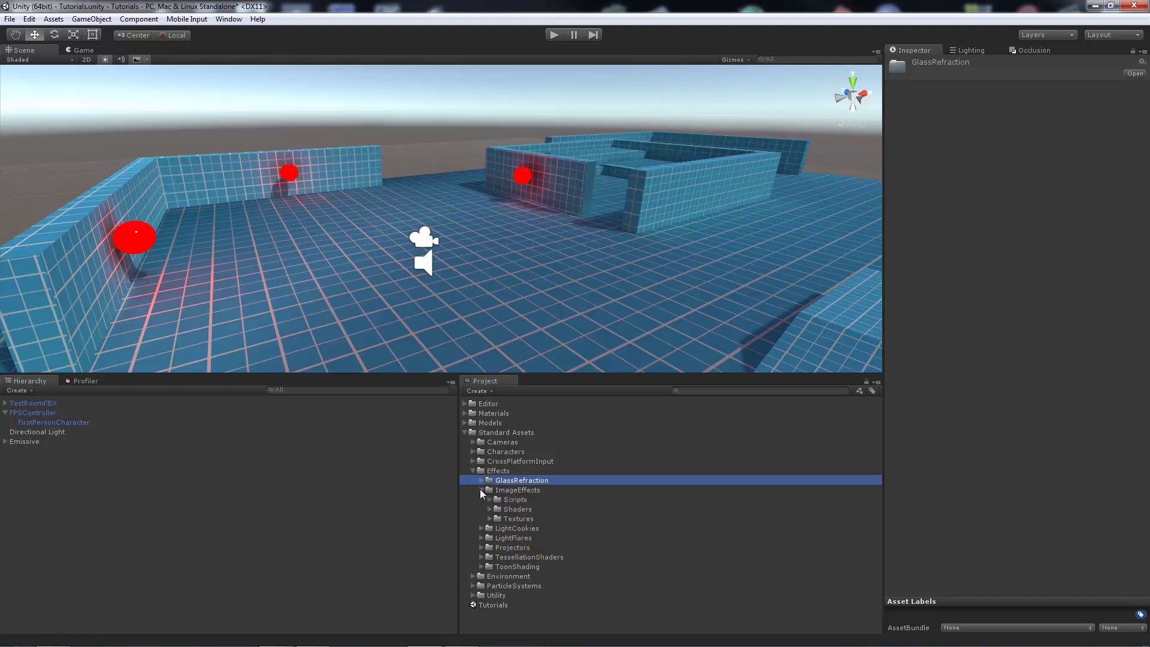
pyautogui.click(480, 489)
pyautogui.click(473, 471)
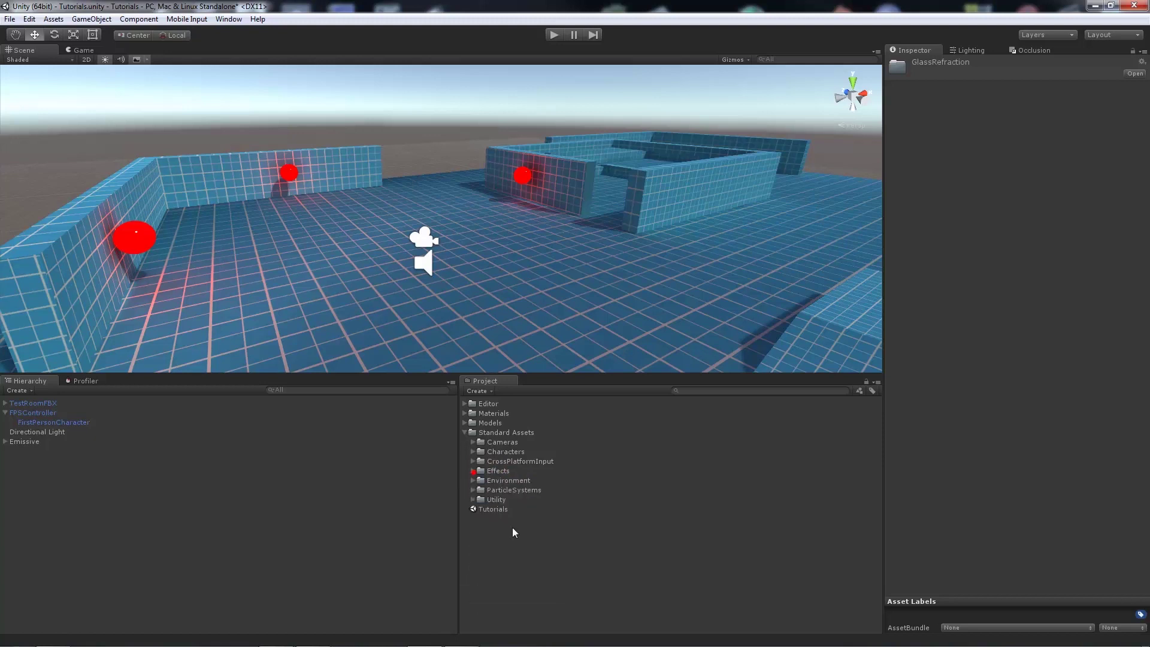
pyautogui.click(512, 527)
pyautogui.click(464, 432)
pyautogui.click(533, 497)
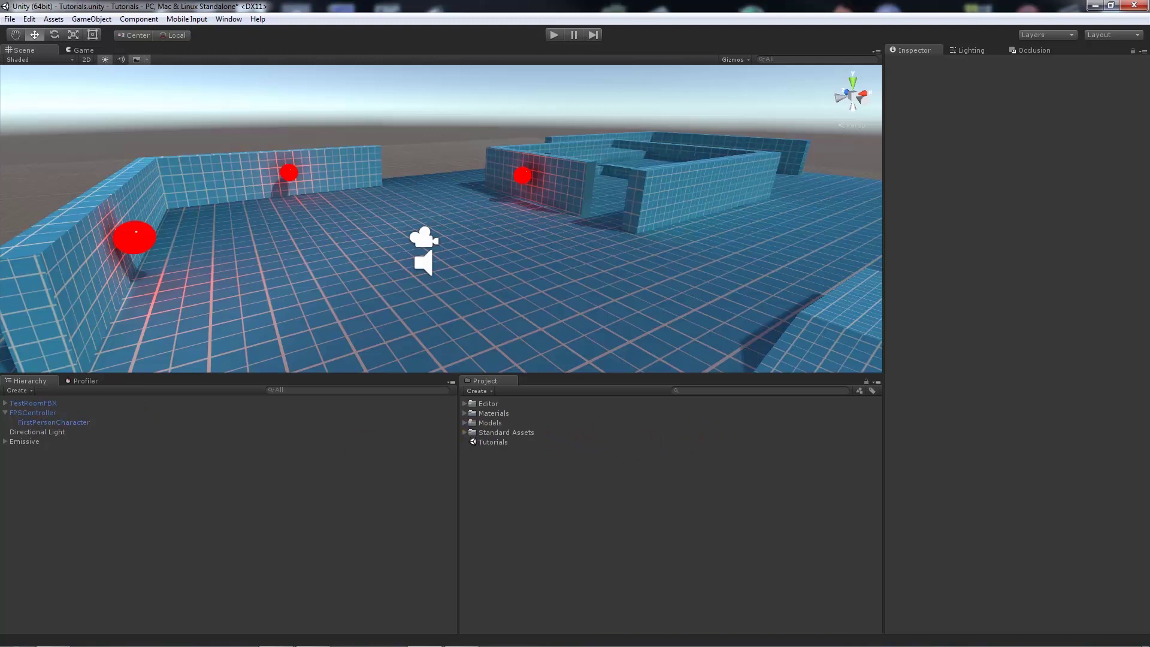
# - Select the FirstPersonCharacter camera under FPSController and view the Image Effects categories among its addable components
pyautogui.click(51, 413)
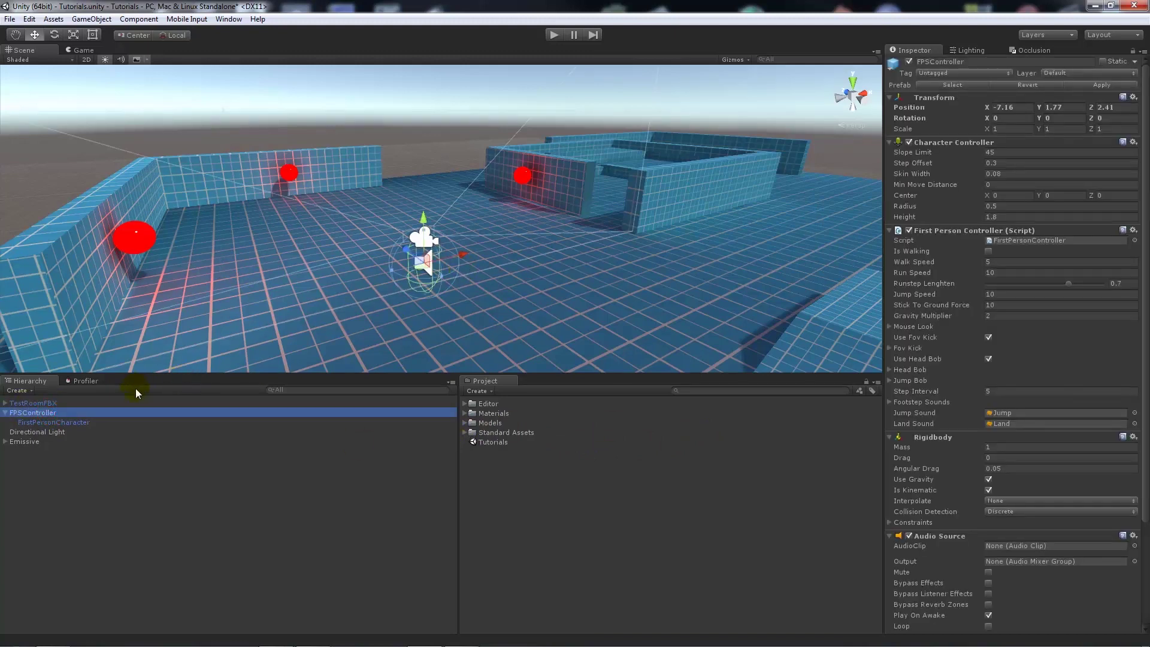
pyautogui.click(80, 423)
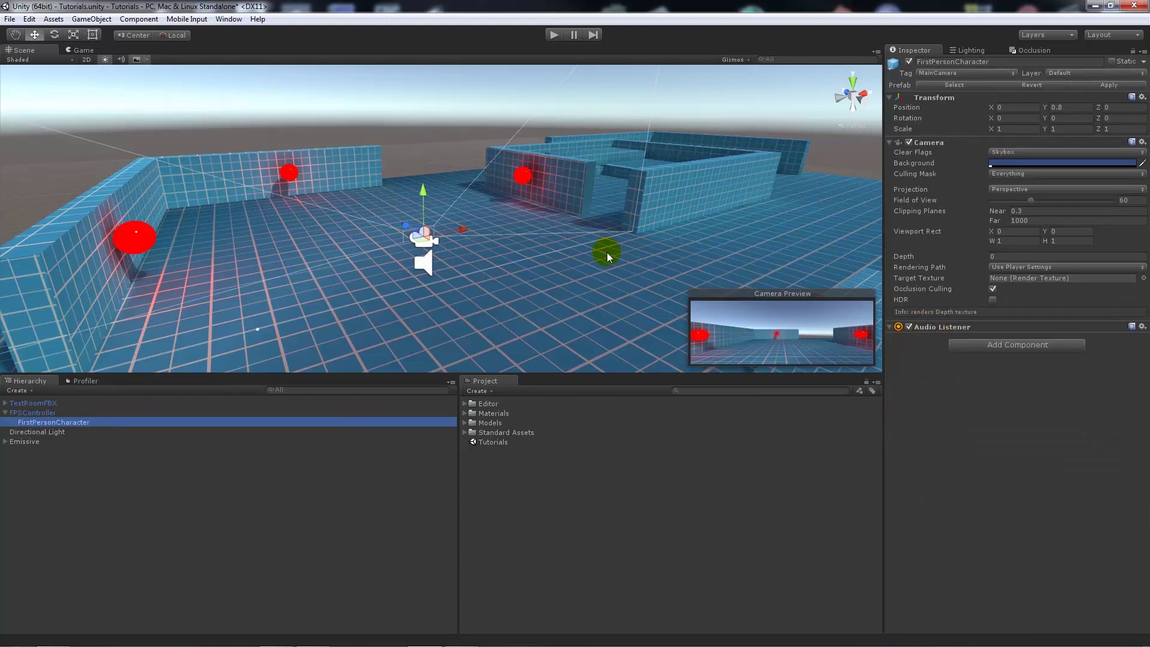
pyautogui.click(1000, 346)
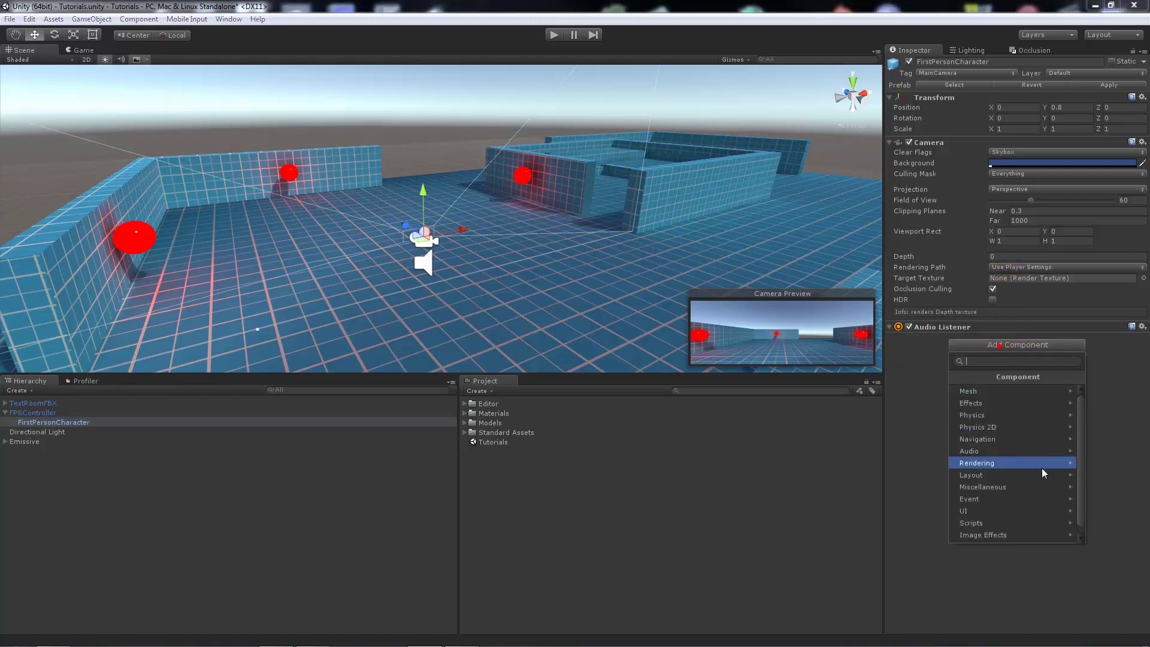
pyautogui.click(1006, 535)
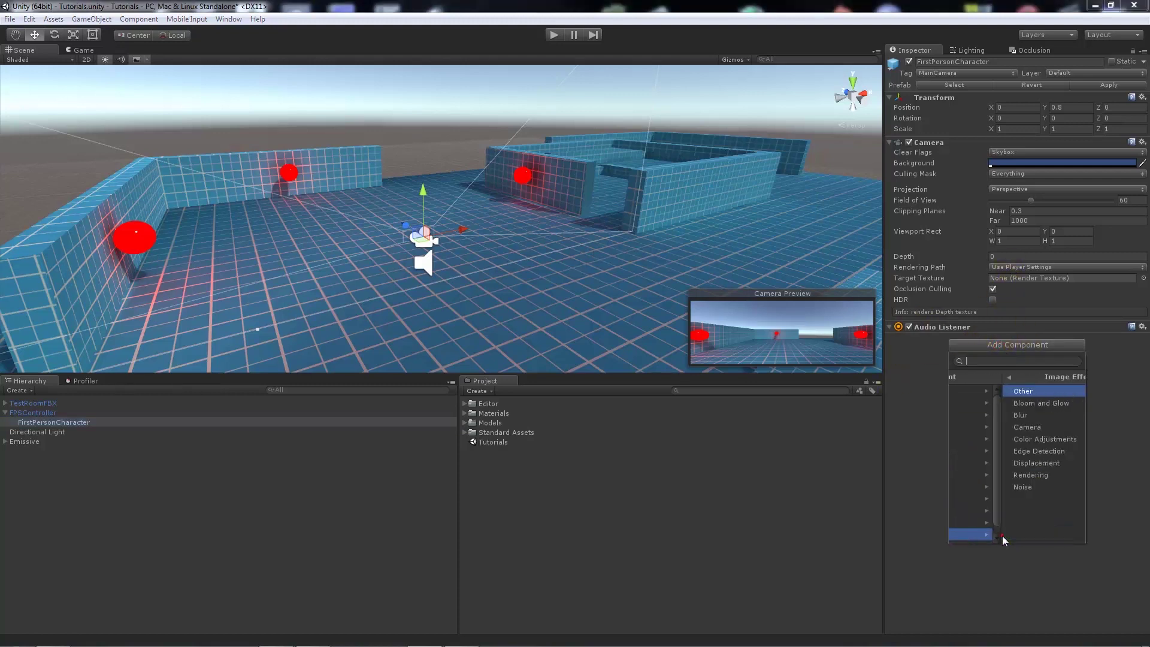
pyautogui.click(917, 469)
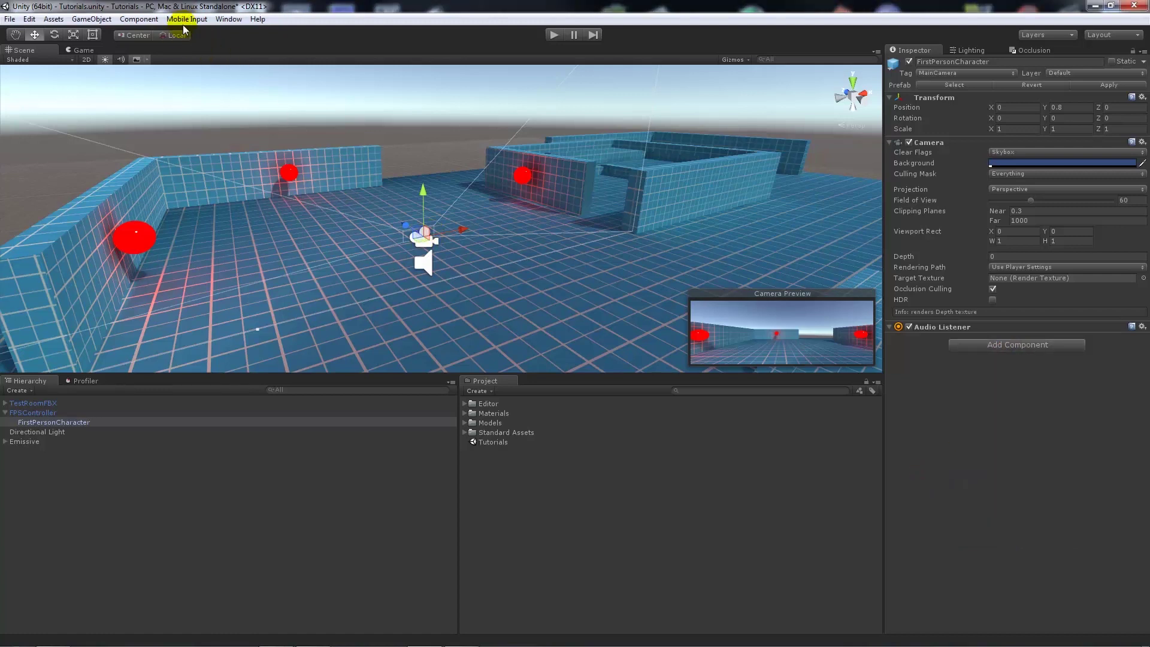
# - Review the available image effects by category, including Color Adjustments, Displacement, Rendering and Noise
pyautogui.click(139, 19)
pyautogui.click(172, 204)
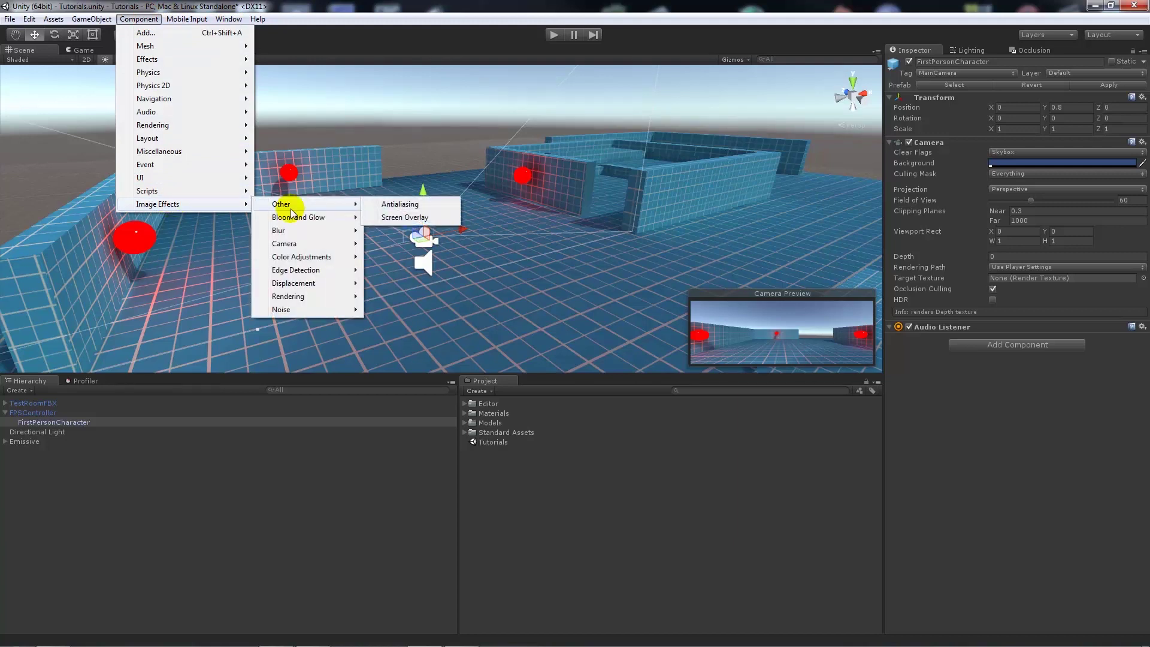
pyautogui.moveTo(320, 219)
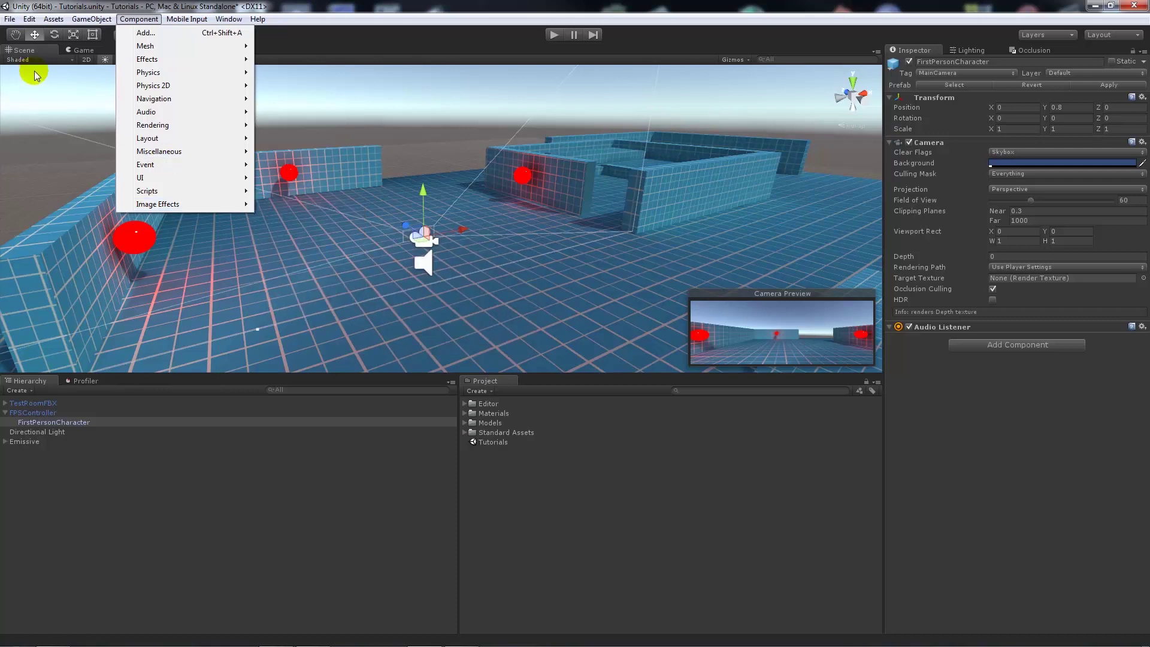
pyautogui.moveTo(192, 202)
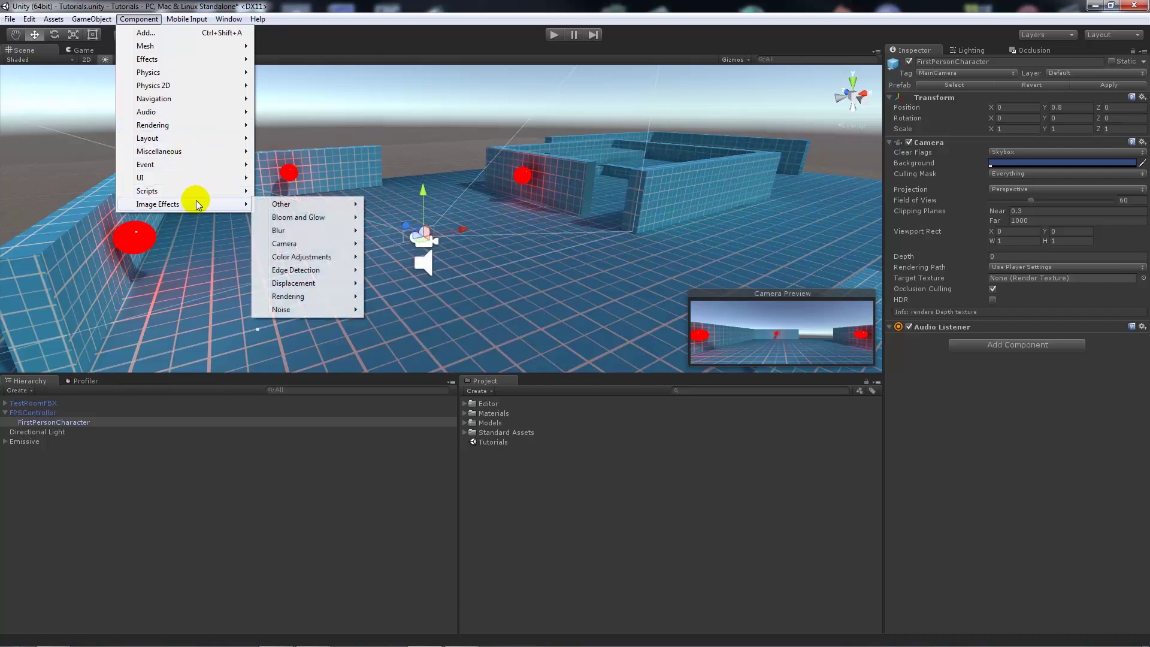
pyautogui.moveTo(303, 256)
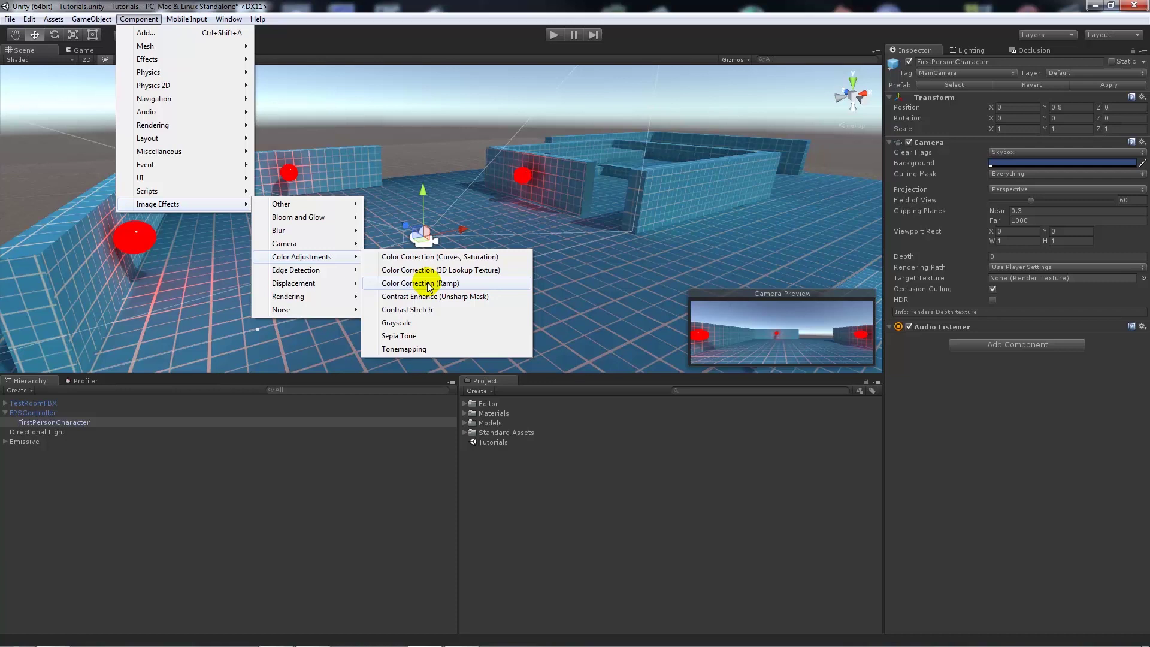
pyautogui.moveTo(343, 273)
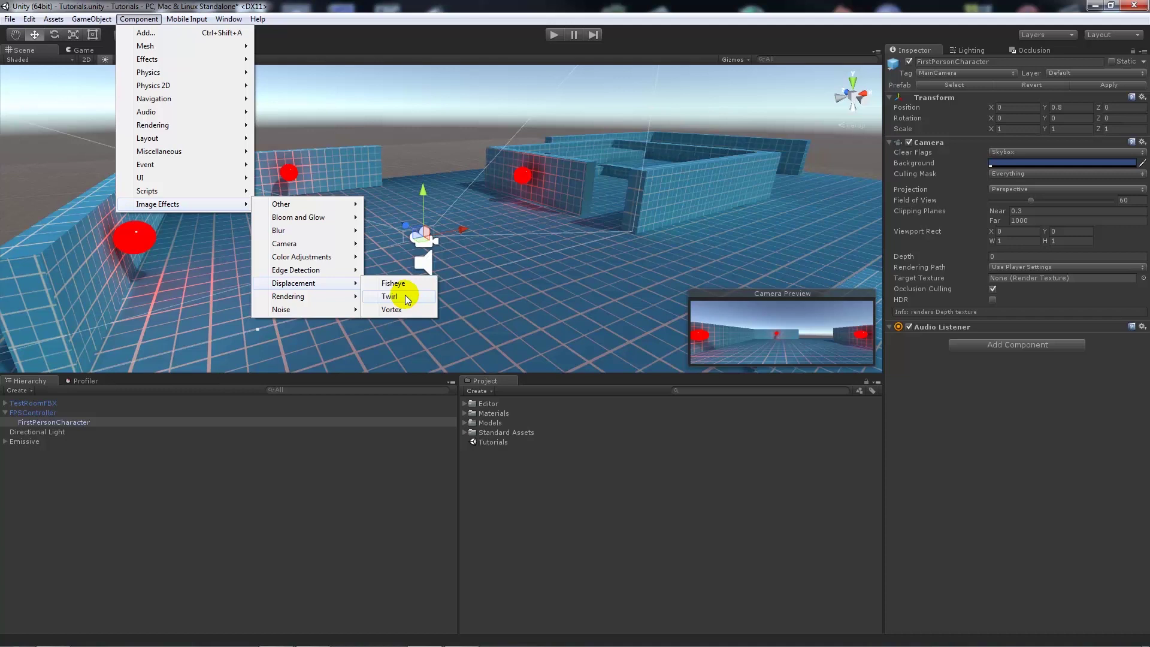
pyautogui.moveTo(298, 298)
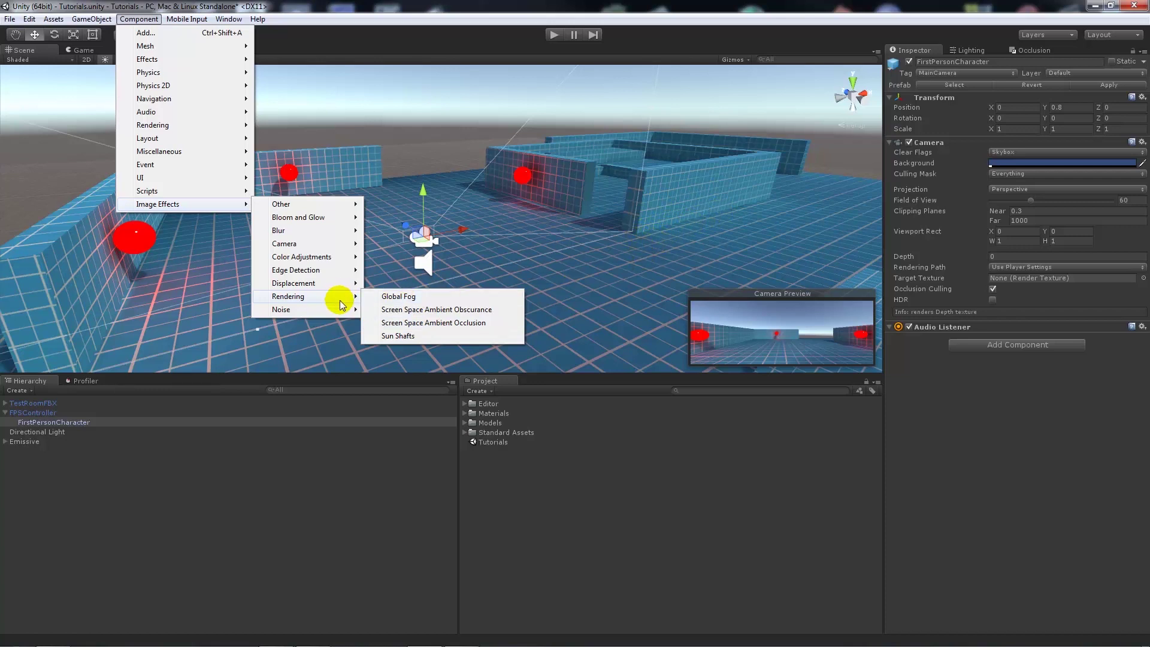
pyautogui.moveTo(337, 306)
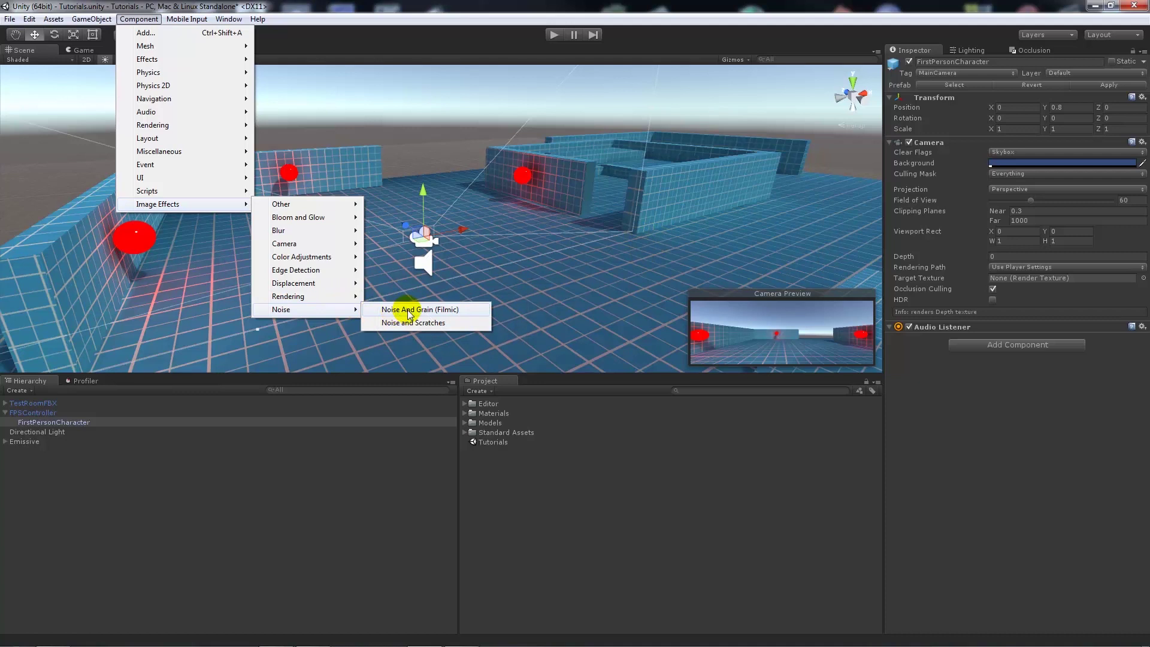
# - Add the Bloom and Motion Blur image effects to the FirstPersonCharacter camera
pyautogui.moveTo(323, 219)
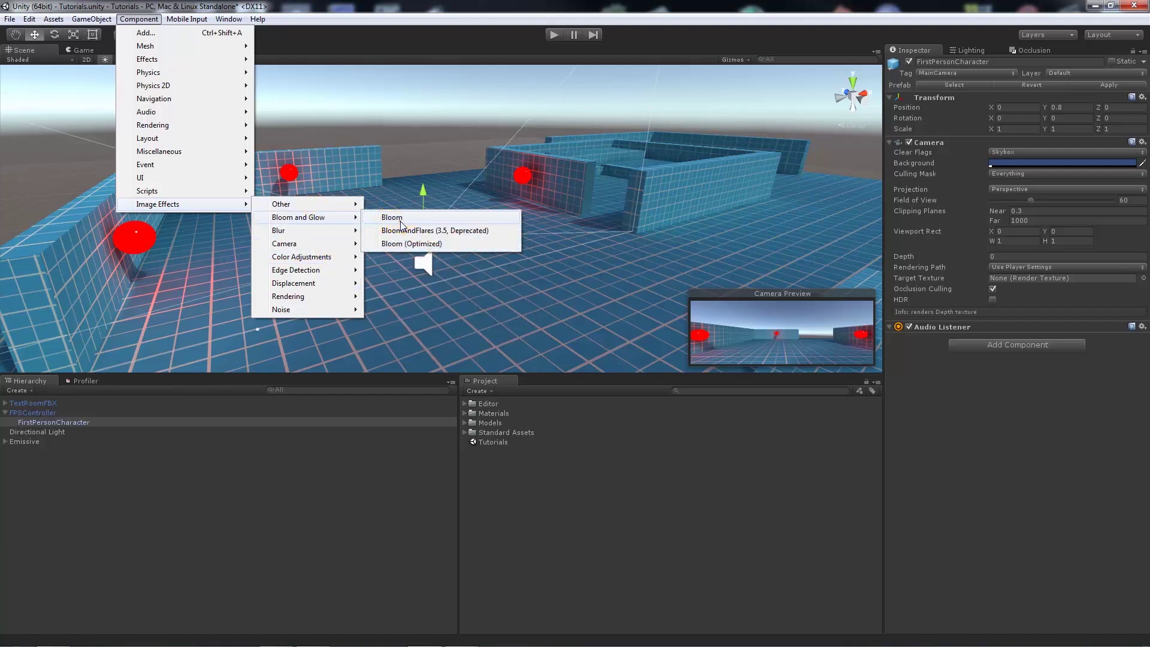
pyautogui.click(401, 225)
pyautogui.click(139, 18)
pyautogui.moveTo(158, 204)
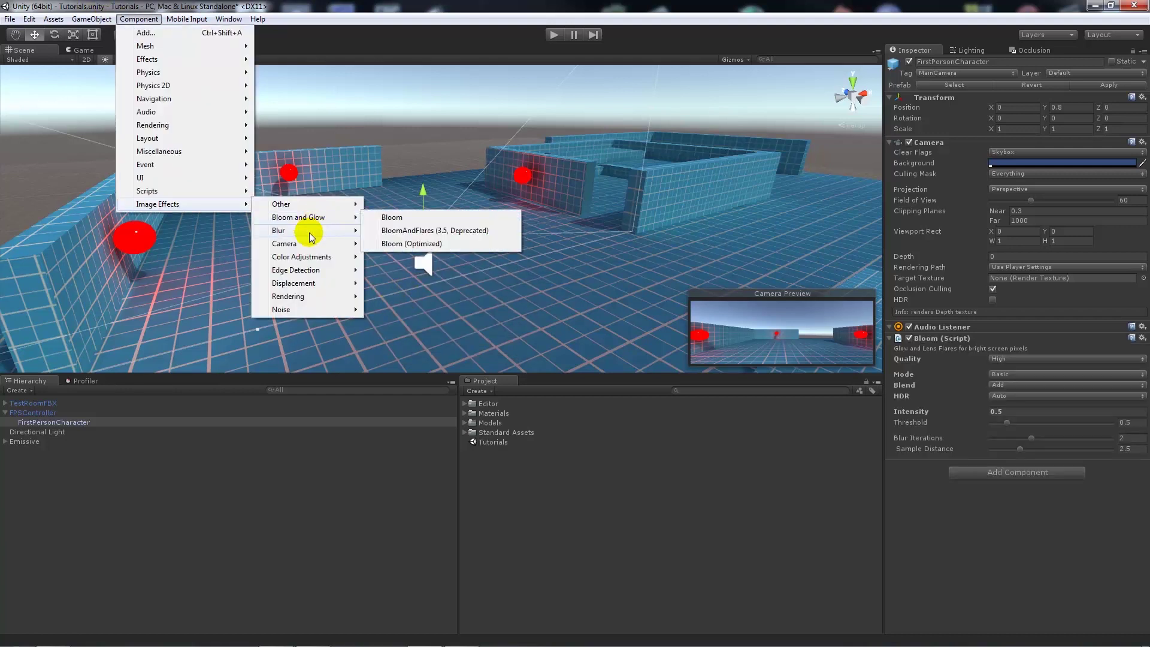
pyautogui.moveTo(310, 237)
pyautogui.click(419, 256)
# - Add the Camera Motion Blur image effect to the FirstPersonCharacter camera
pyautogui.click(139, 19)
pyautogui.moveTo(157, 204)
pyautogui.moveTo(284, 243)
pyautogui.click(413, 243)
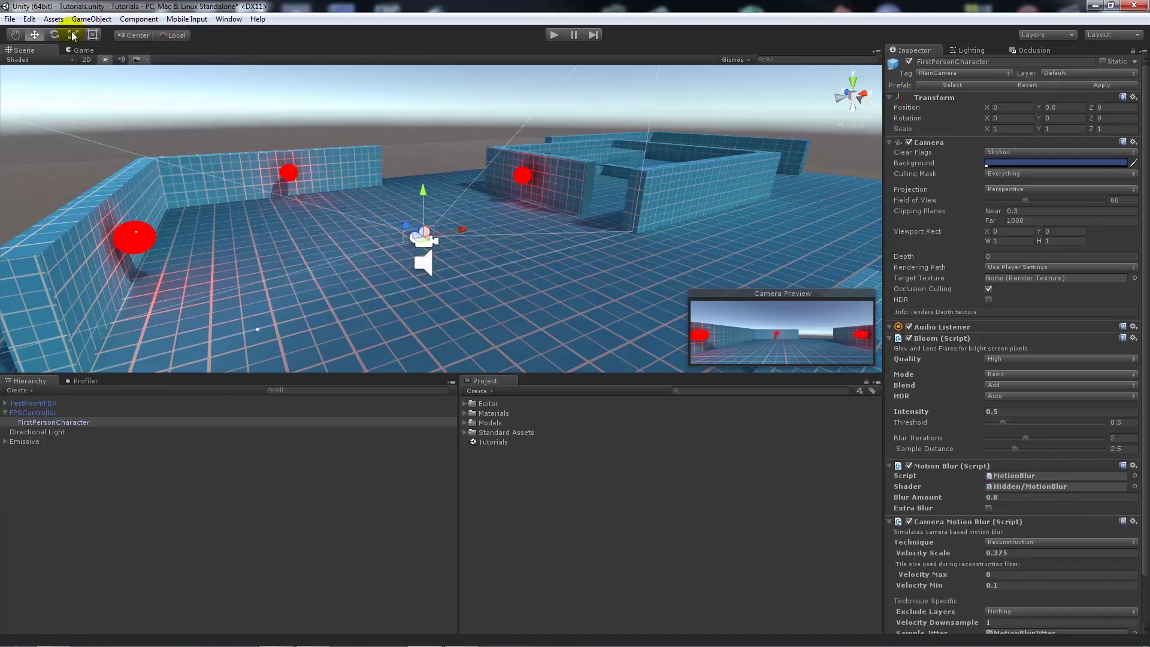
# - Add the Vignette and Chromatic Aberration and the Color Correction (Curves, Saturation) image effects to the camera
pyautogui.click(138, 18)
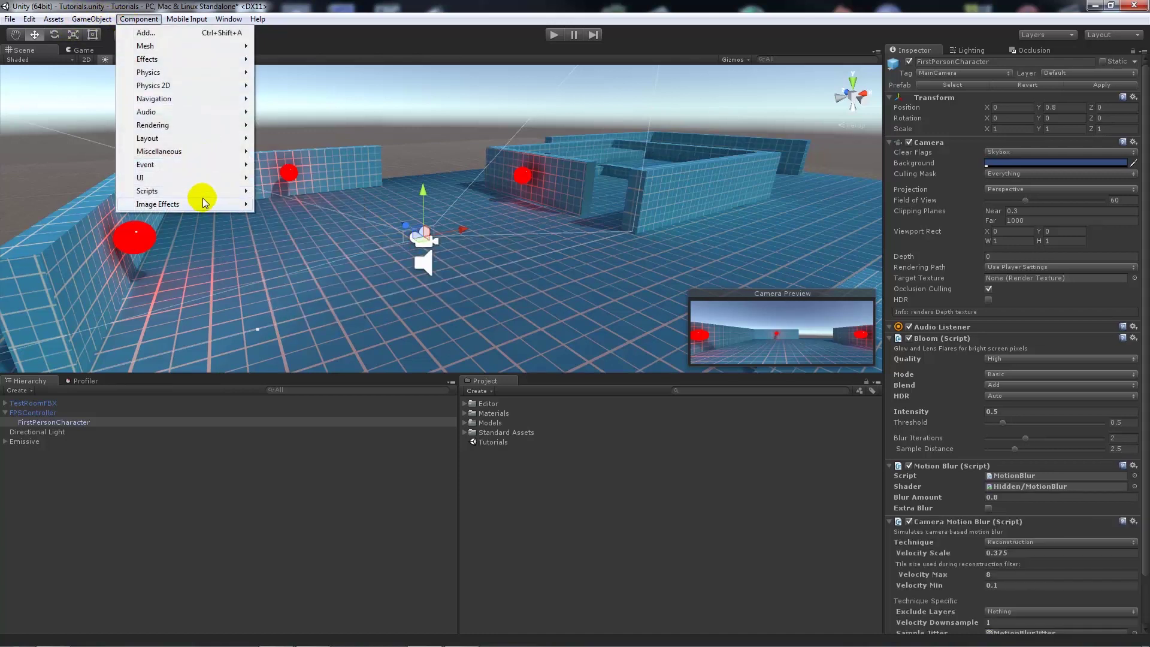
pyautogui.moveTo(204, 202)
pyautogui.moveTo(323, 243)
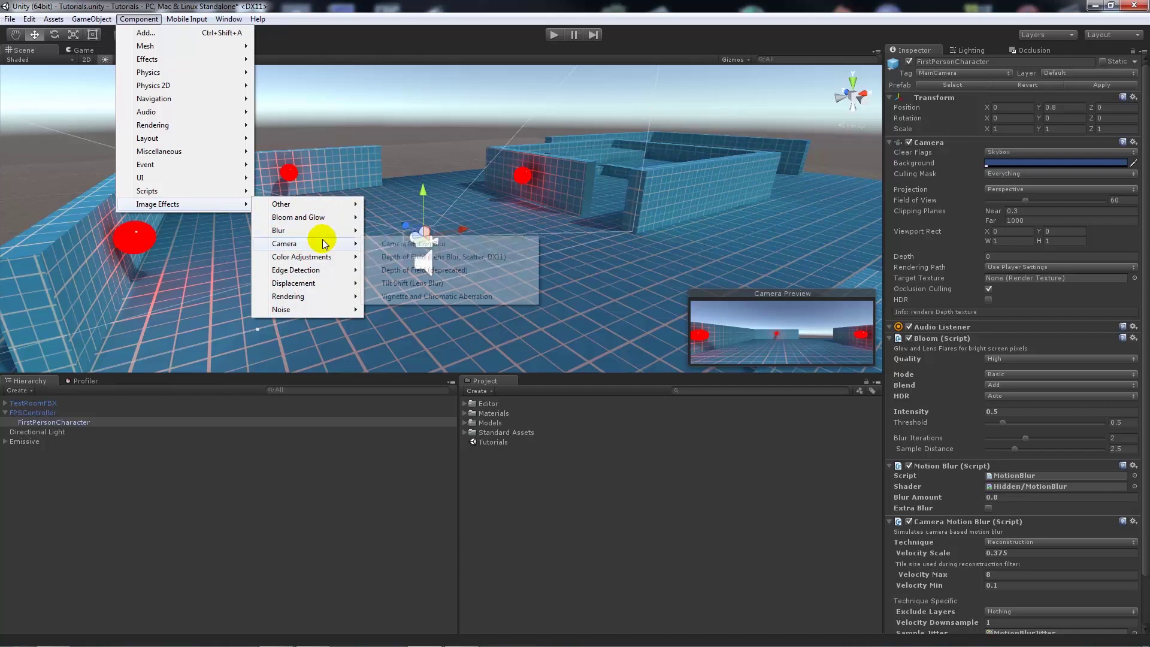
pyautogui.click(393, 297)
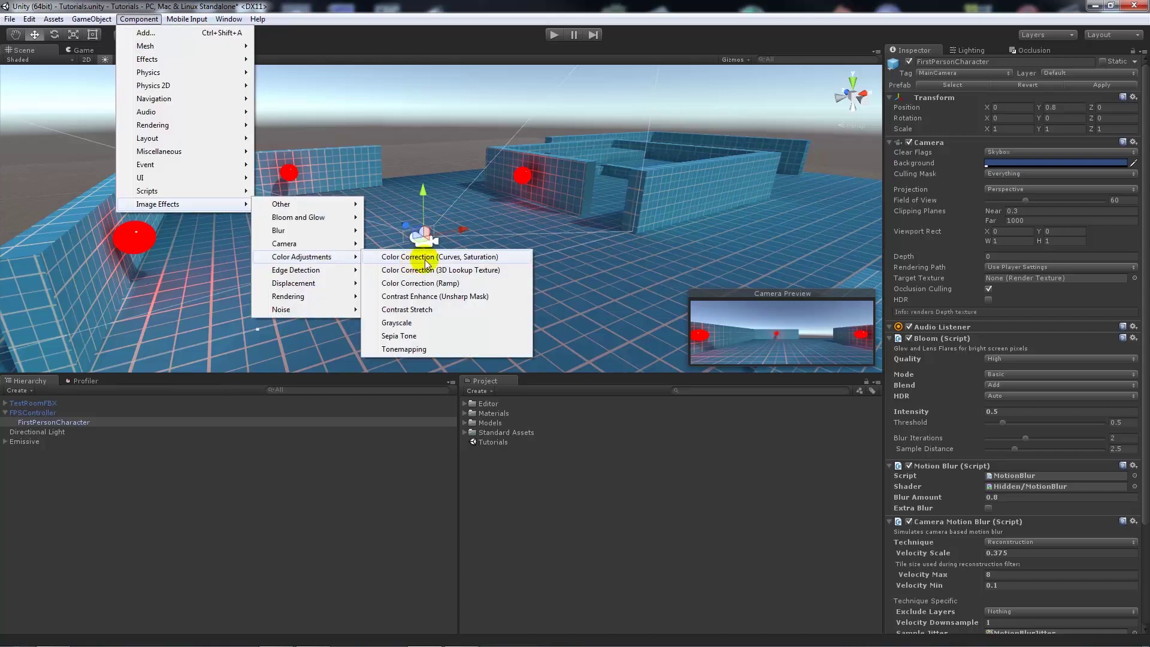
pyautogui.click(426, 262)
# - Add the Sun Shafts and Screen Space Ambient Occlusion image effects to the camera
pyautogui.click(91, 19)
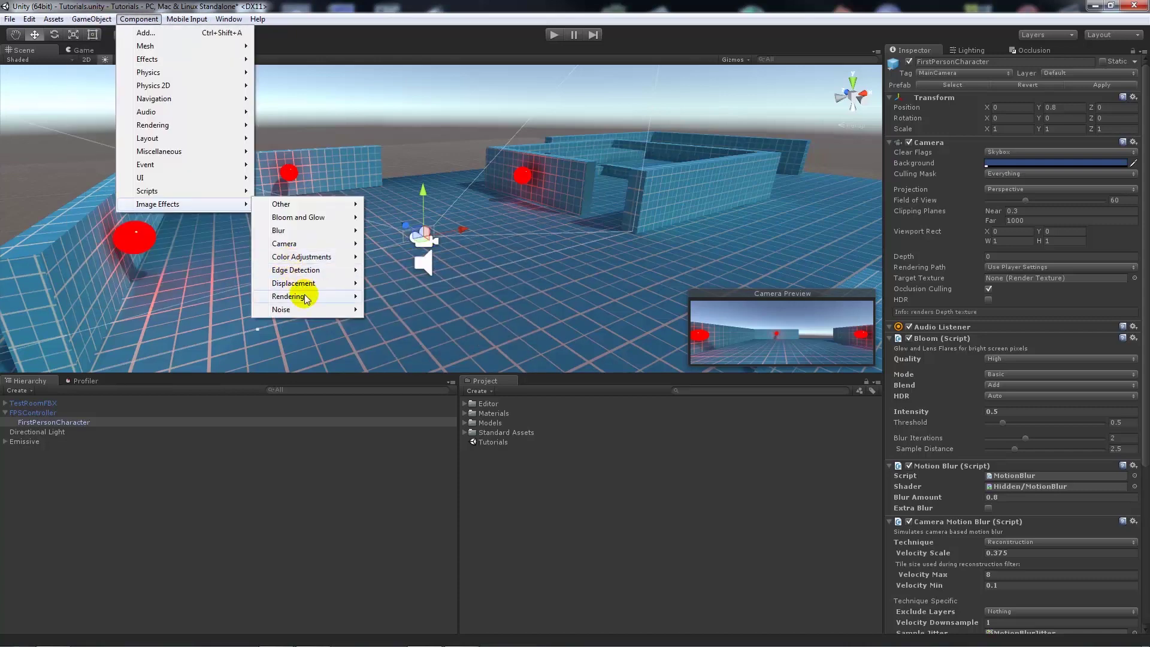
pyautogui.moveTo(305, 298)
pyautogui.click(389, 333)
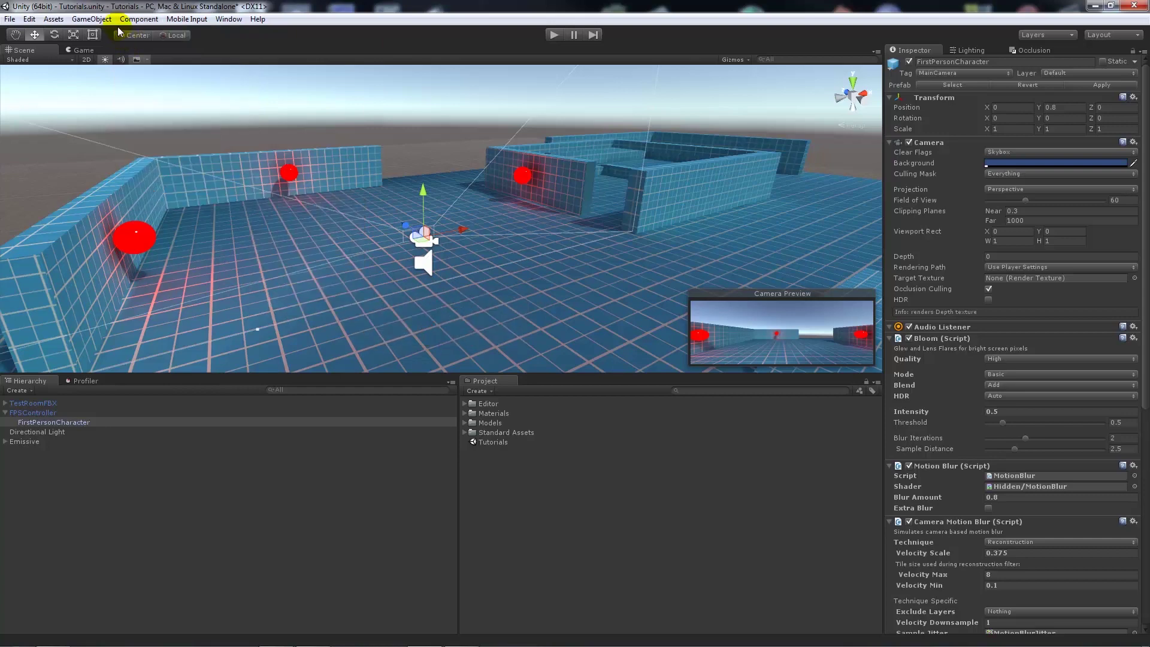
pyautogui.click(91, 19)
pyautogui.click(421, 323)
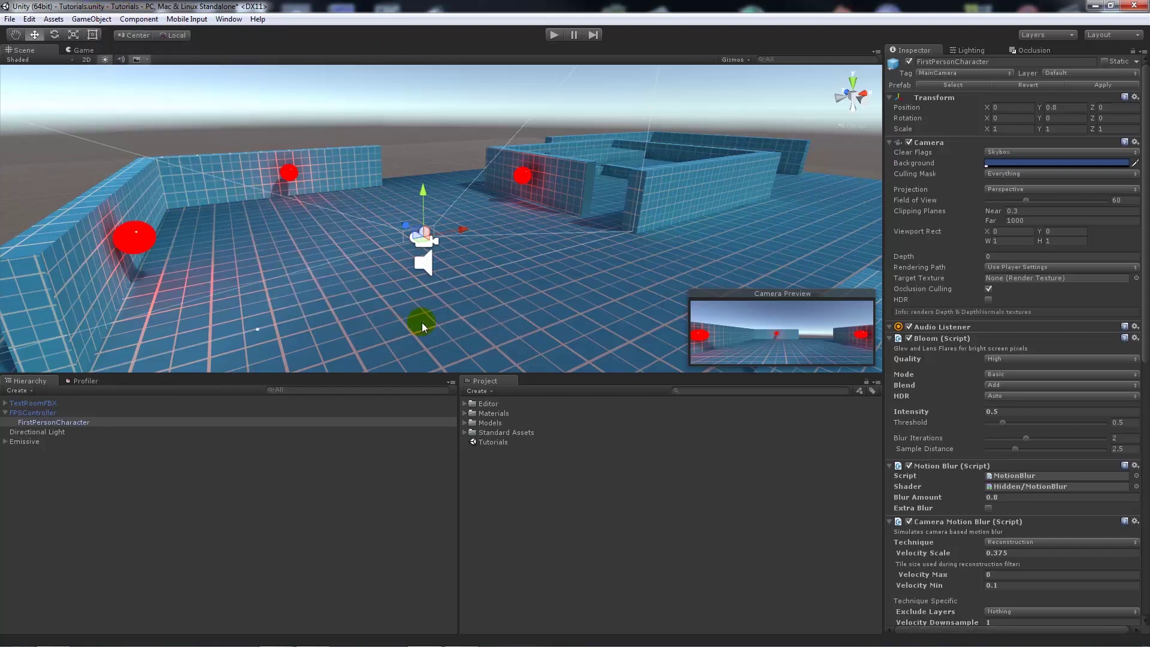
# - Collapse all seven image effect components on the camera, from Bloom to Screen Space Ambient Occlusion
pyautogui.click(890, 338)
pyautogui.click(889, 349)
pyautogui.click(890, 361)
pyautogui.click(890, 372)
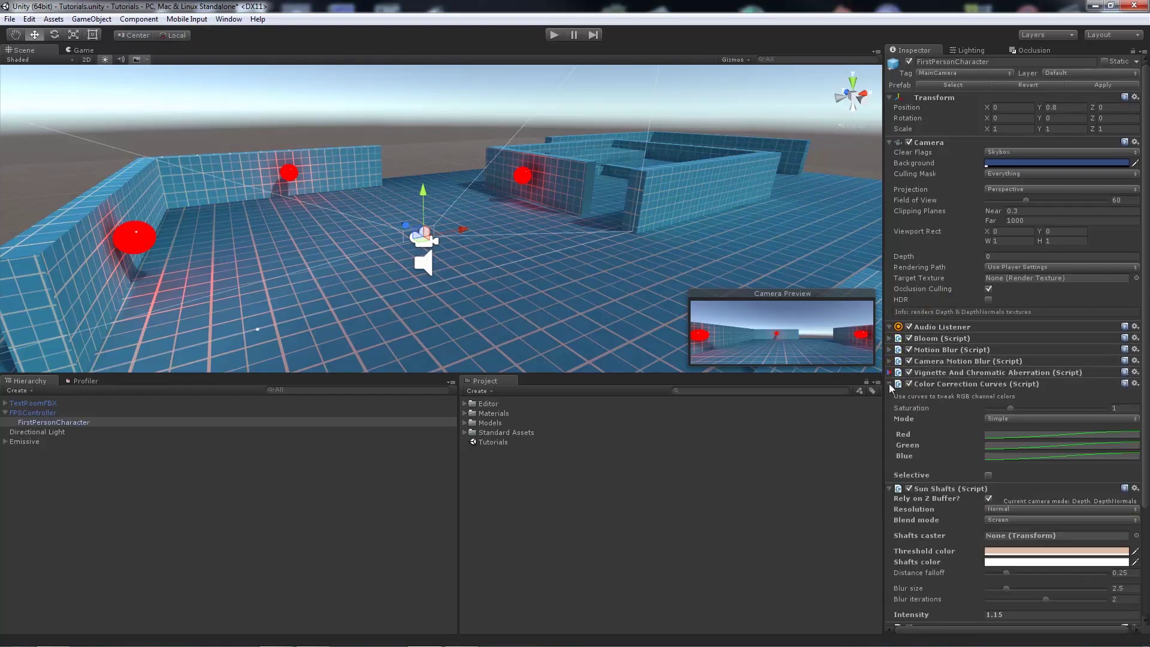
pyautogui.click(890, 383)
pyautogui.click(890, 395)
pyautogui.click(889, 406)
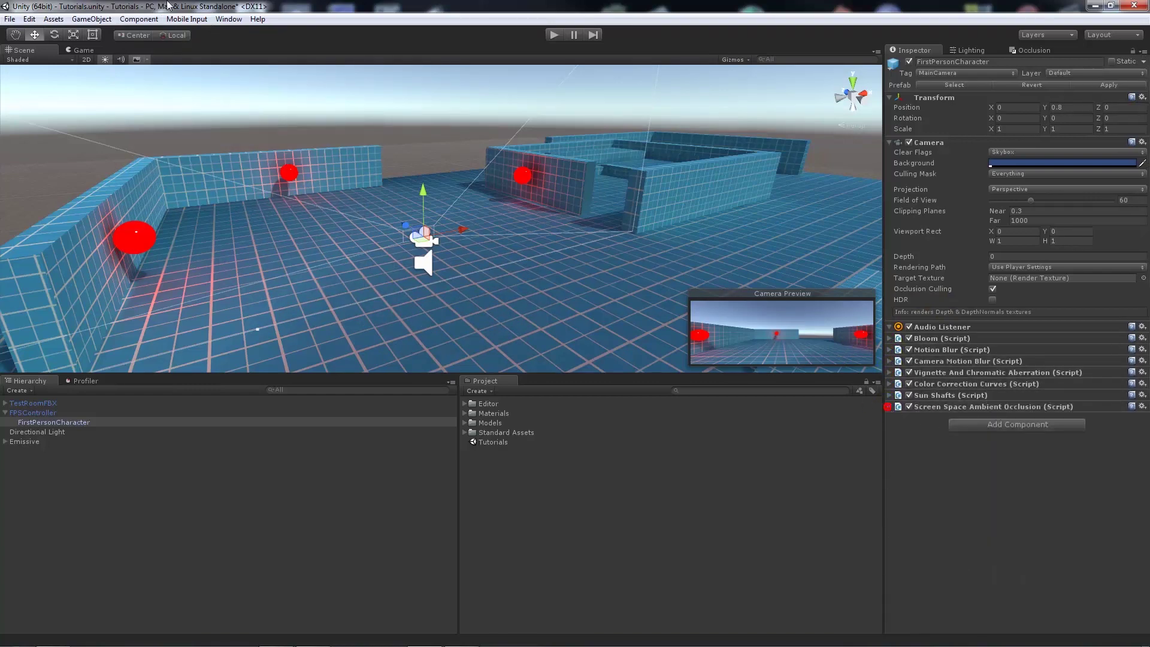
# - Leave only Bloom enabled among the camera's image effects and show its expanded settings beside an enlarged Game view
pyautogui.click(85, 52)
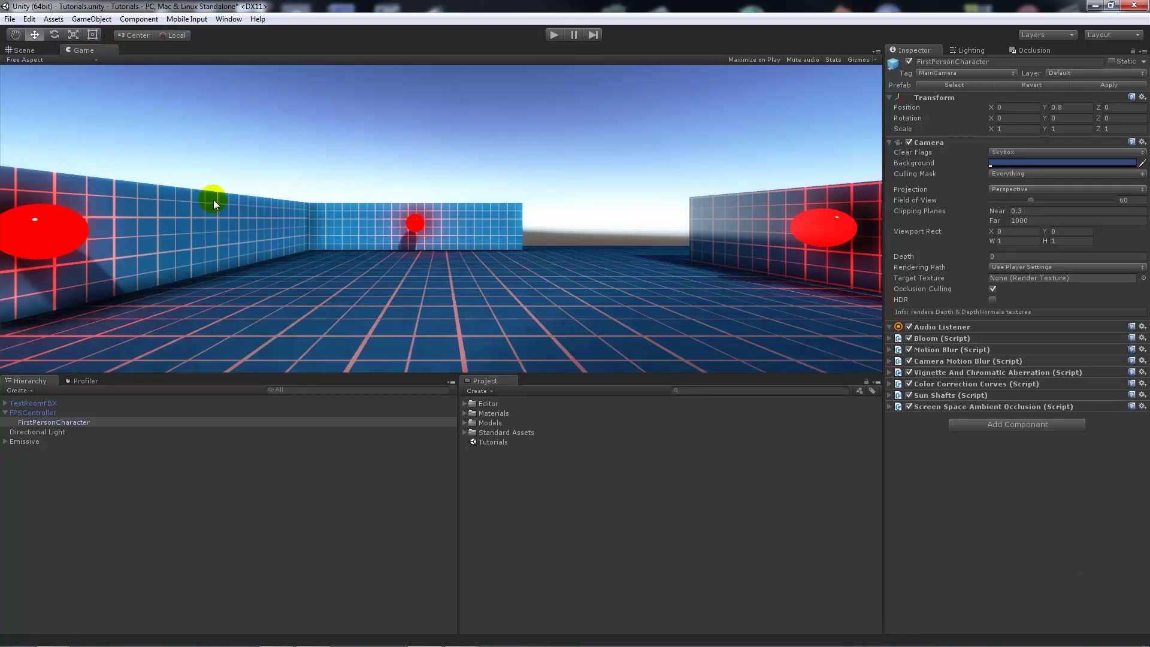
pyautogui.click(908, 407)
pyautogui.click(908, 396)
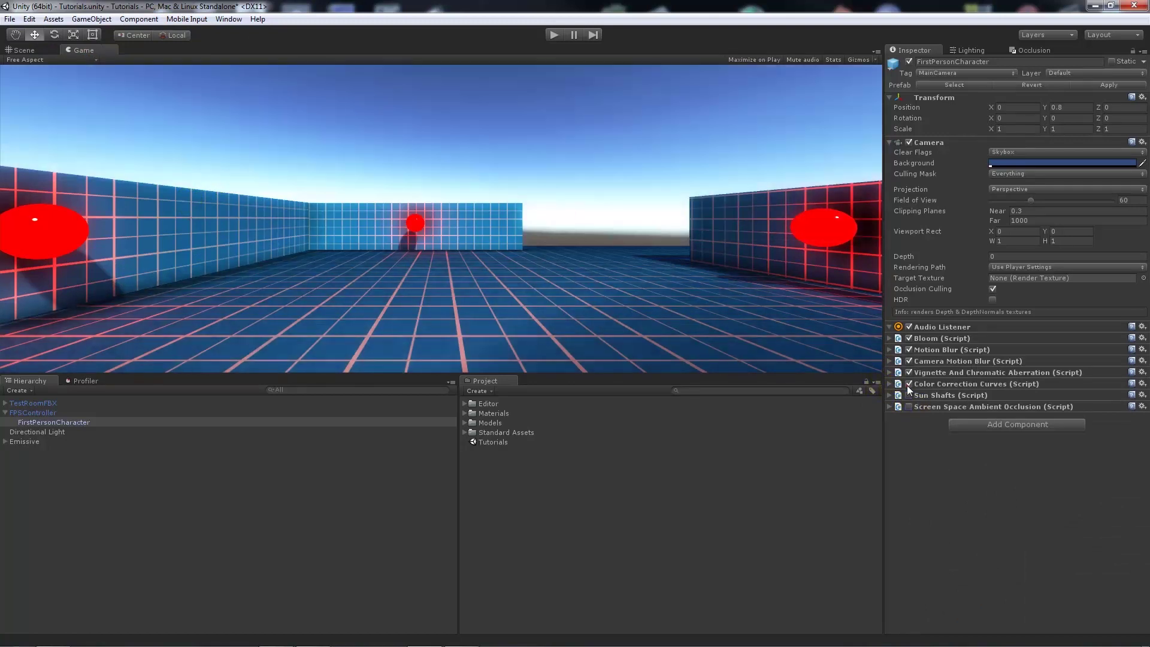
pyautogui.click(908, 384)
pyautogui.click(908, 373)
pyautogui.click(913, 349)
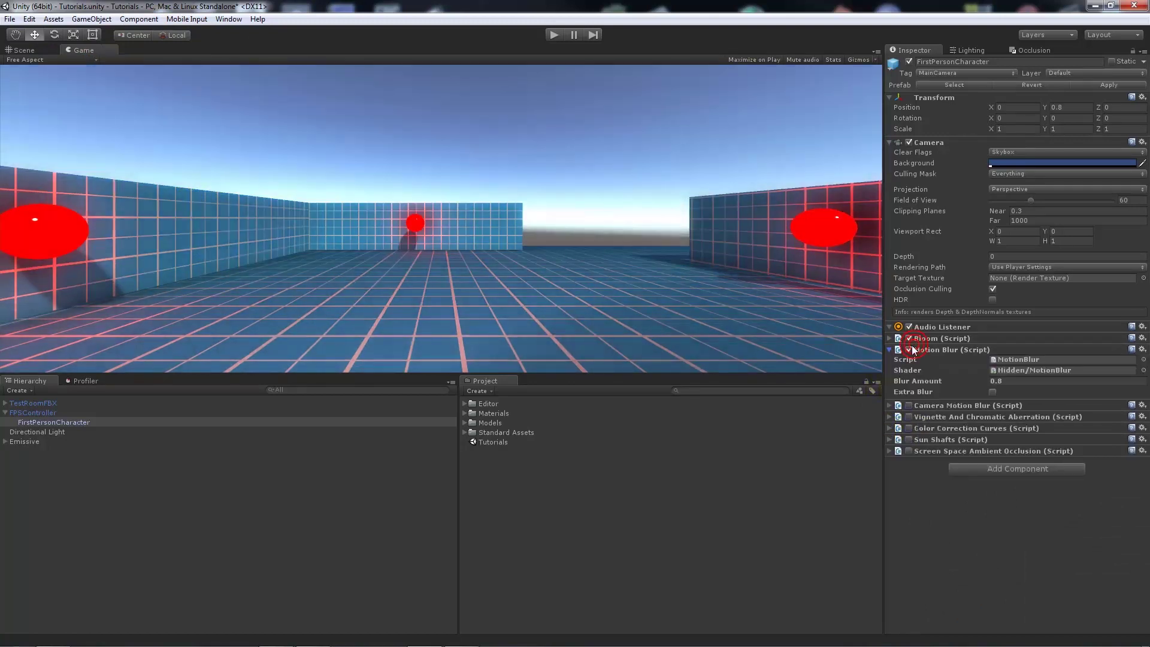
pyautogui.click(908, 349)
pyautogui.click(890, 350)
pyautogui.click(888, 339)
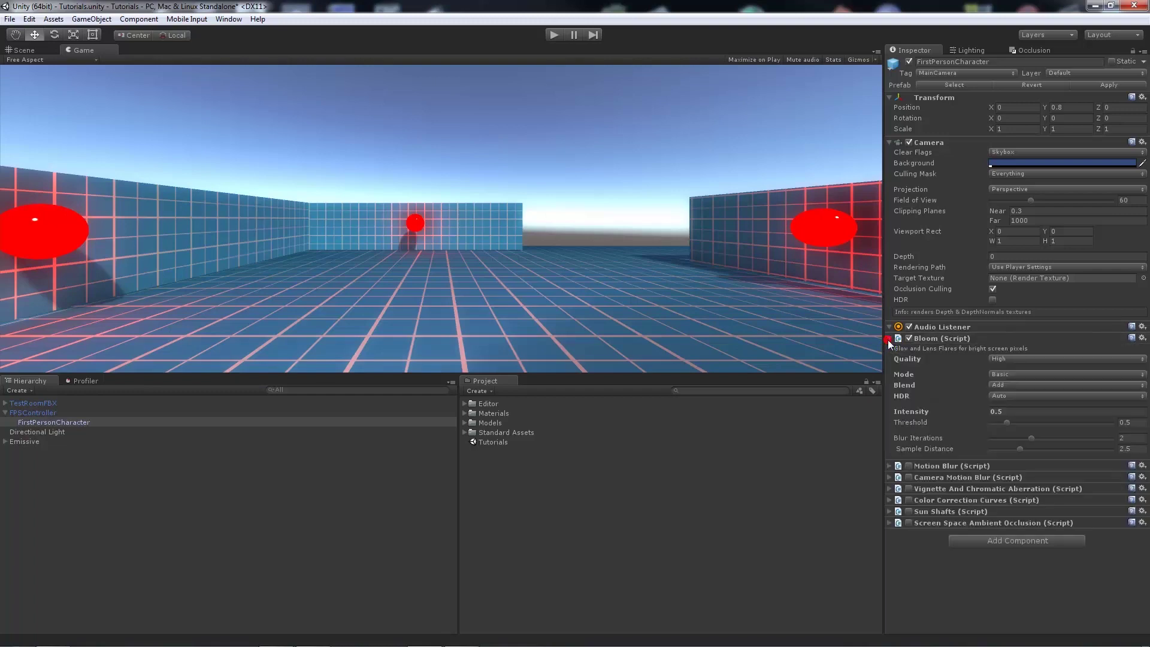
pyautogui.moveTo(769, 375); pyautogui.dragTo(778, 475)
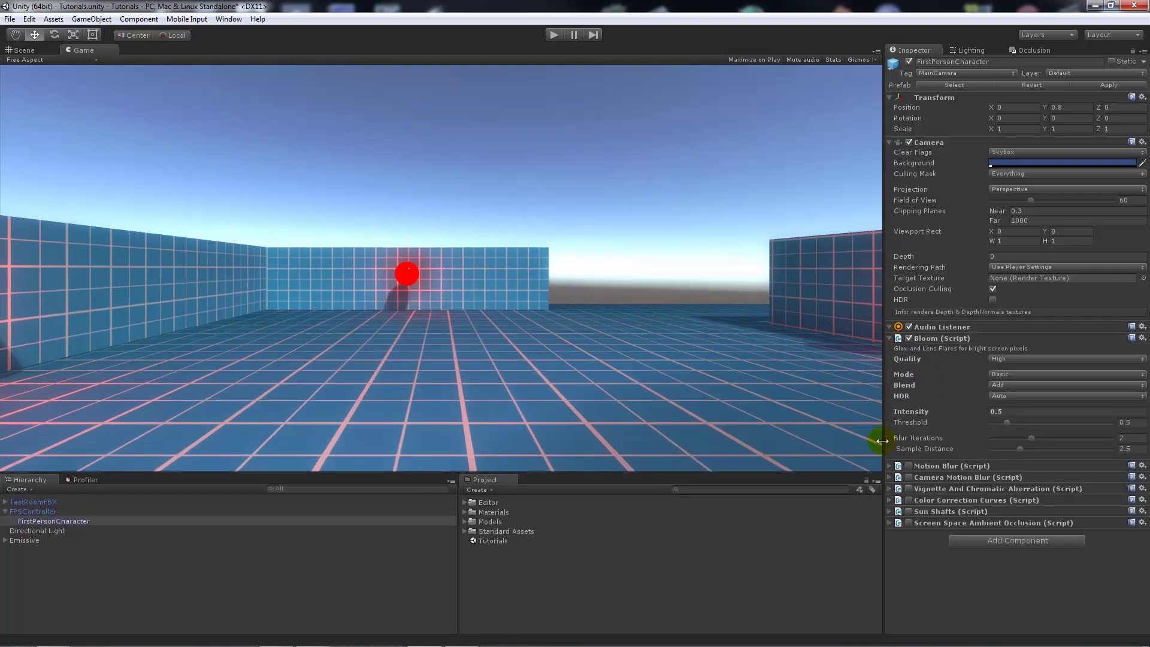
# - Play-test the scene with only Bloom active, walking forward and back and looking around the room
pyautogui.click(554, 41)
pyautogui.click(543, 92)
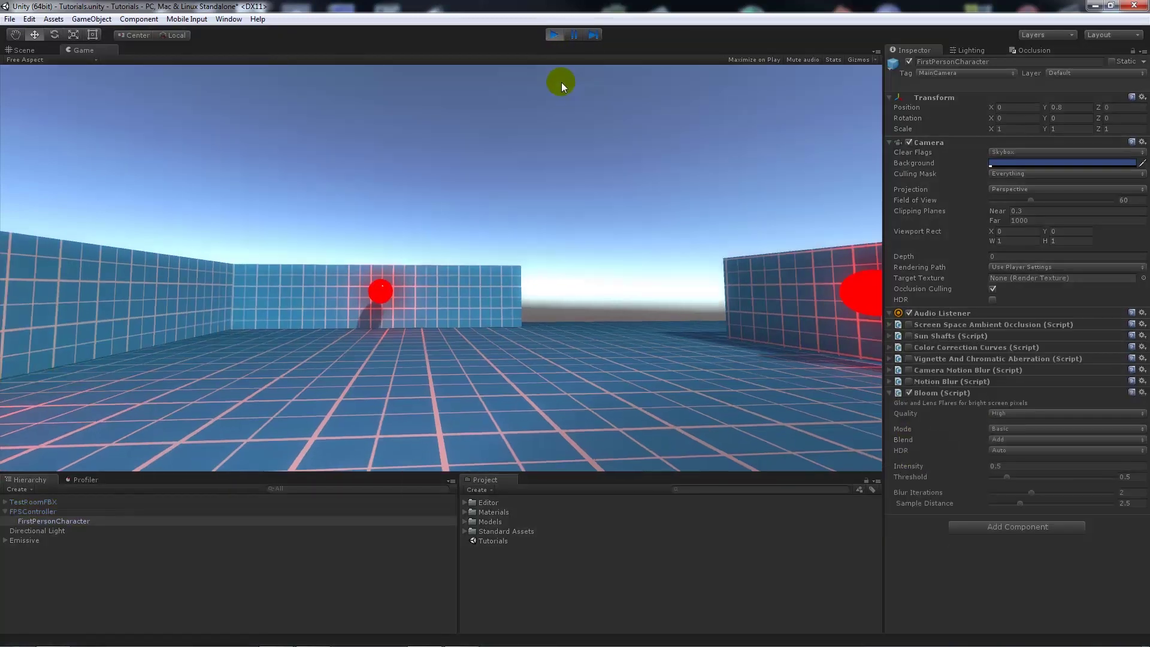
pyautogui.press('w')
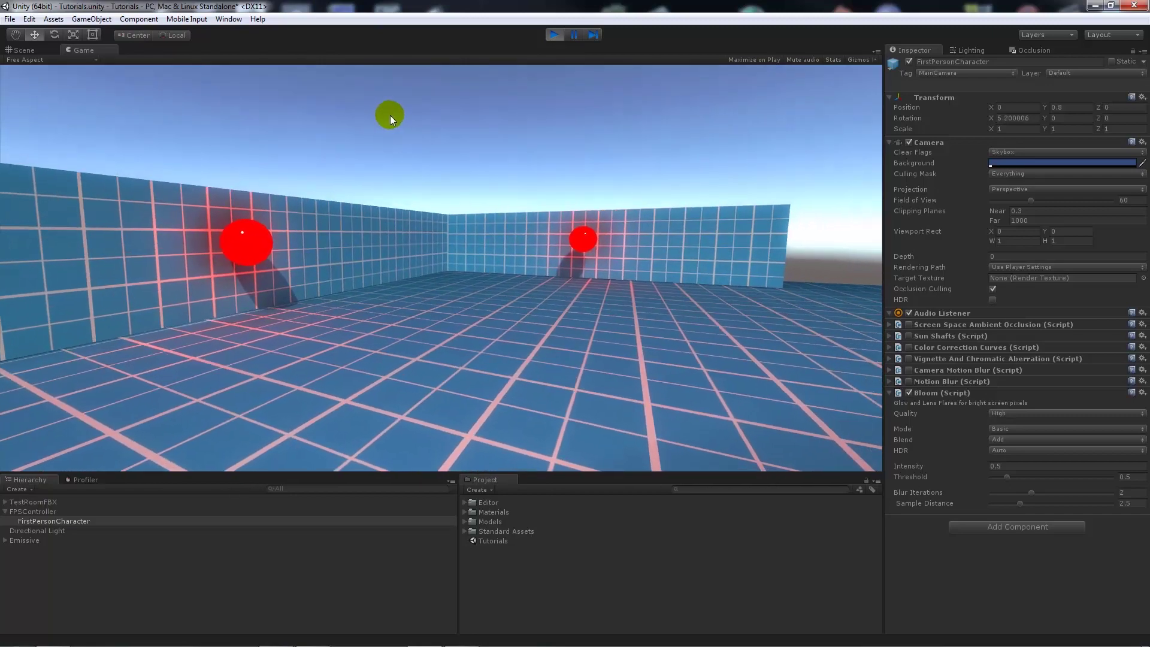
pyautogui.press('s')
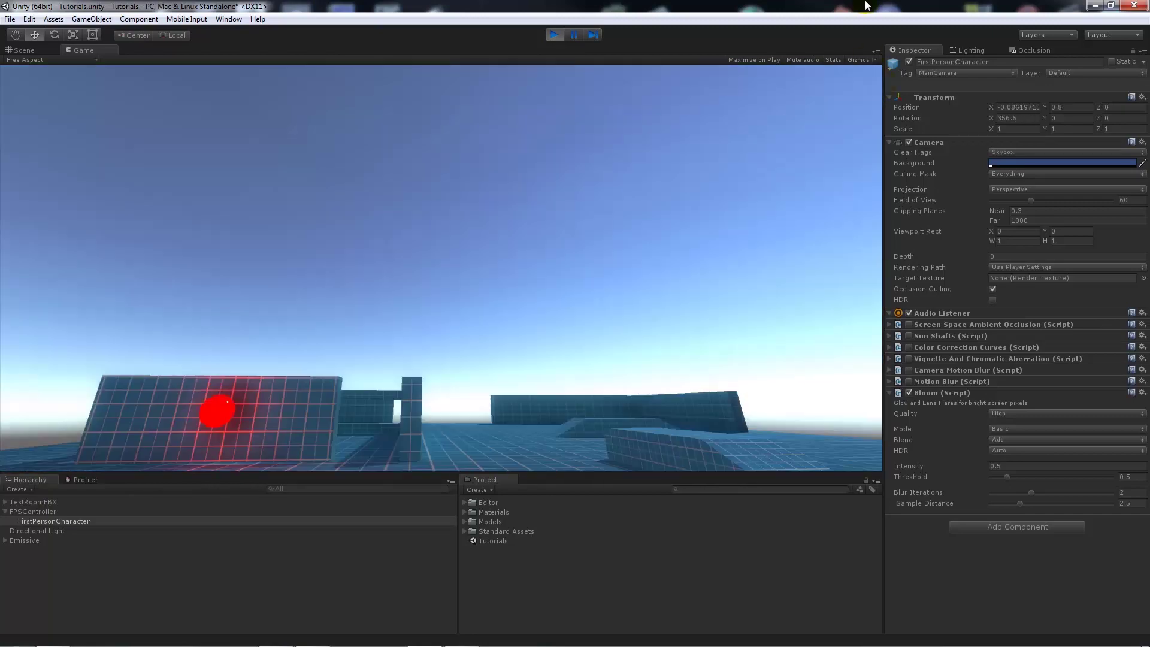
pyautogui.click(552, 34)
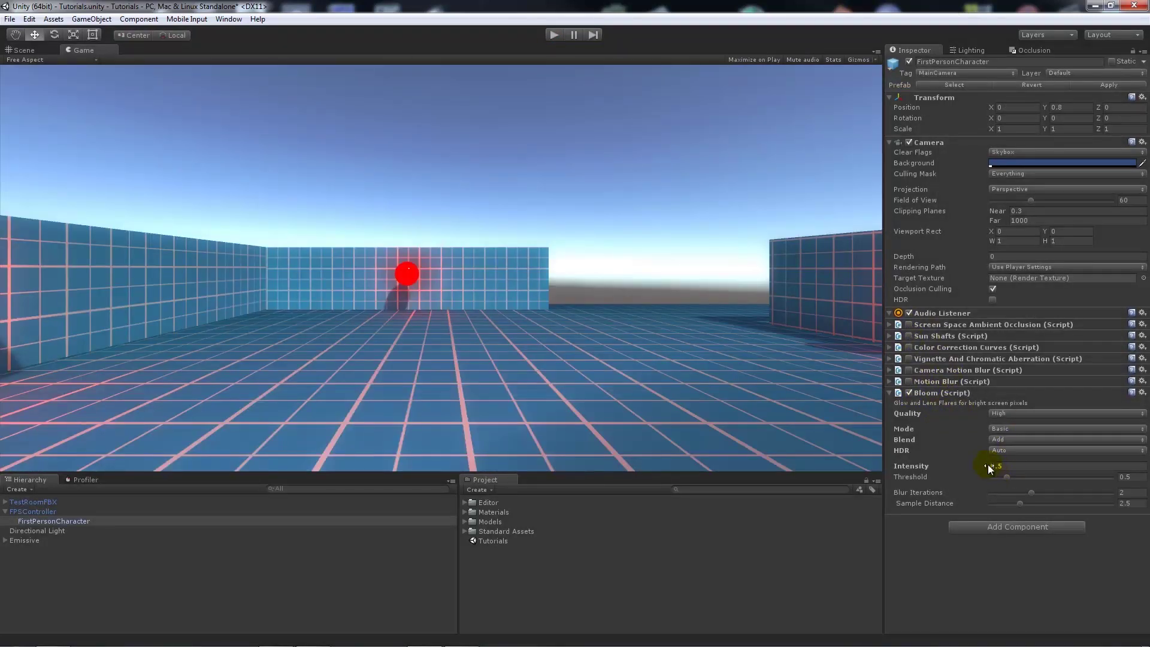
# - Raise the Bloom intensity to 8.95 and play-test the scene with the stronger glow
pyautogui.moveTo(987, 465); pyautogui.dragTo(15, 460)
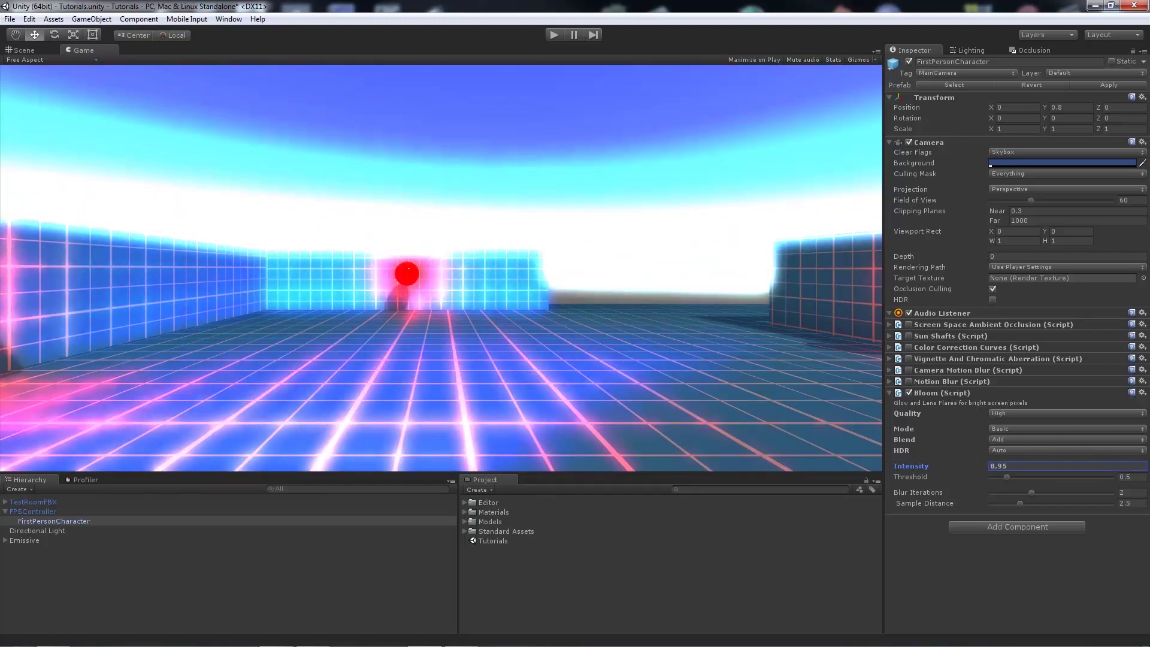
pyautogui.click(555, 34)
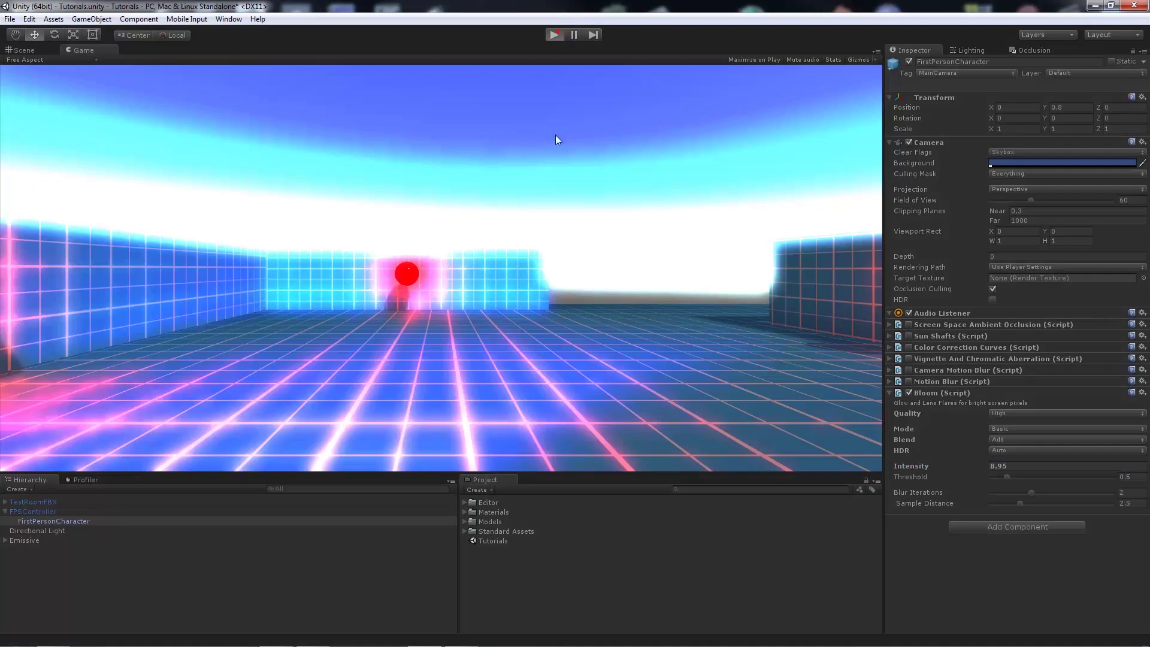
pyautogui.moveTo(565, 174); pyautogui.dragTo(547, 38)
pyautogui.click(548, 36)
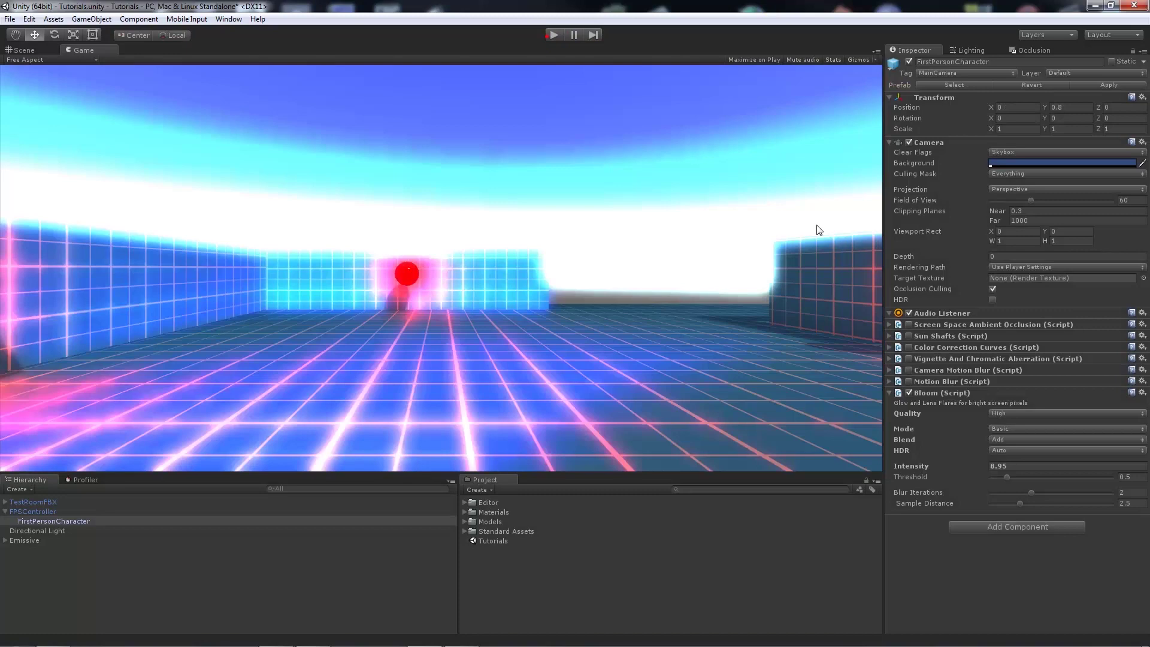
# - Disable Bloom and play-test Motion Blur on its own, reviewing its settings before switching it off and collapsing it
pyautogui.click(909, 393)
pyautogui.click(909, 382)
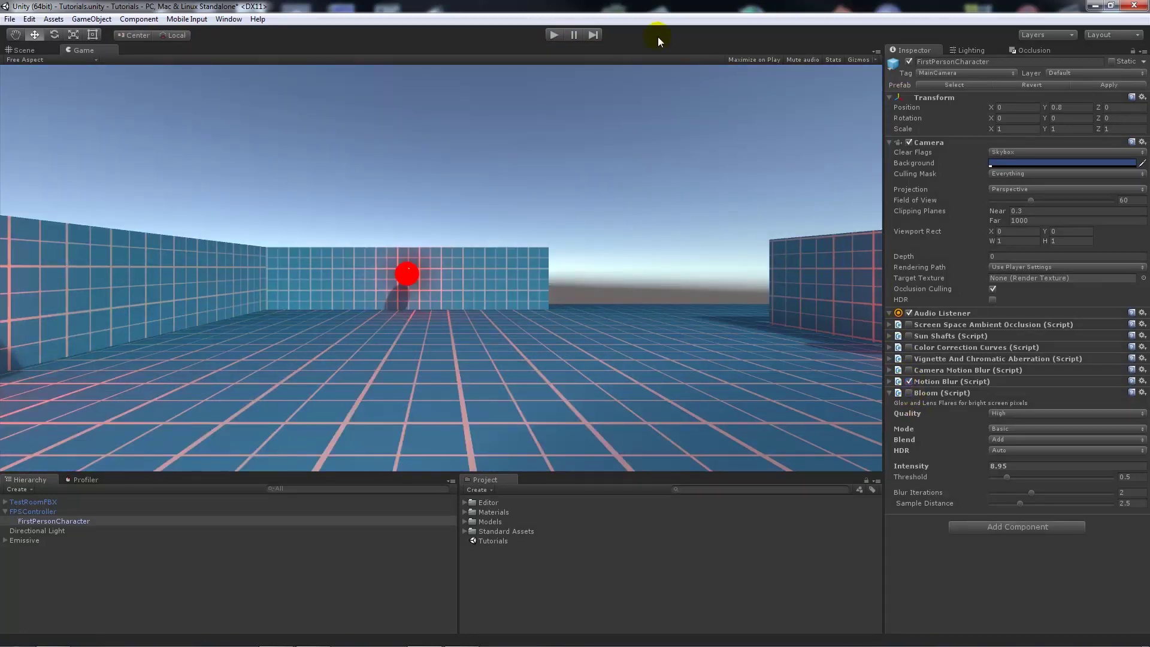
pyautogui.click(555, 36)
pyautogui.moveTo(576, 148); pyautogui.dragTo(600, 60)
pyautogui.click(554, 35)
pyautogui.click(890, 382)
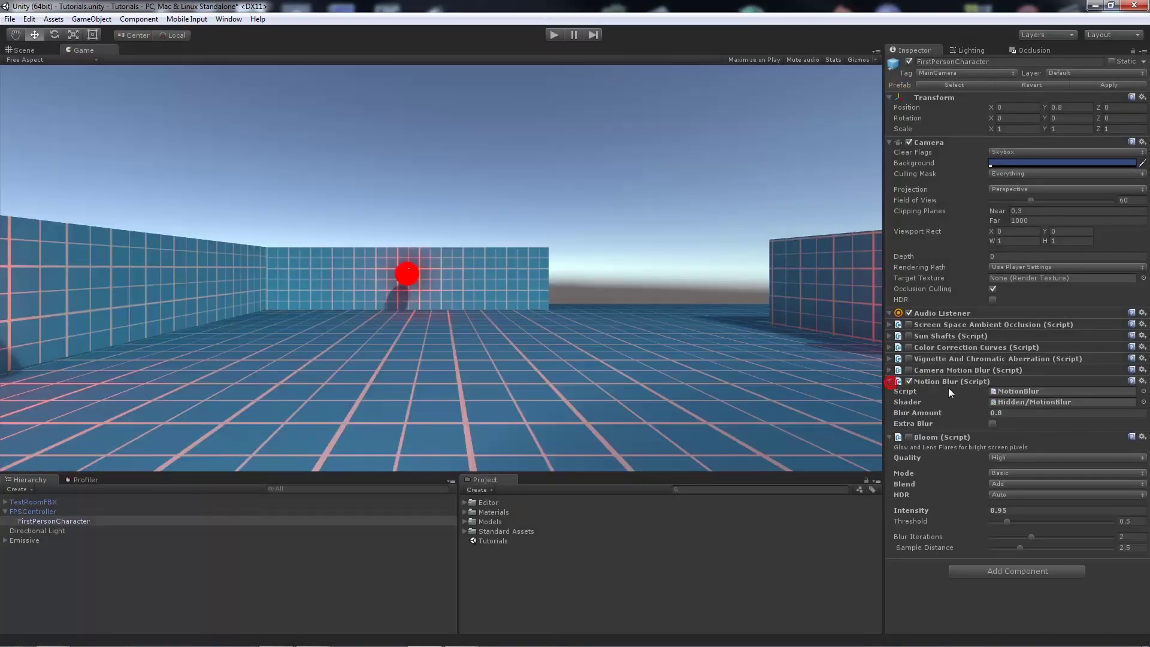
pyautogui.click(909, 381)
pyautogui.click(890, 381)
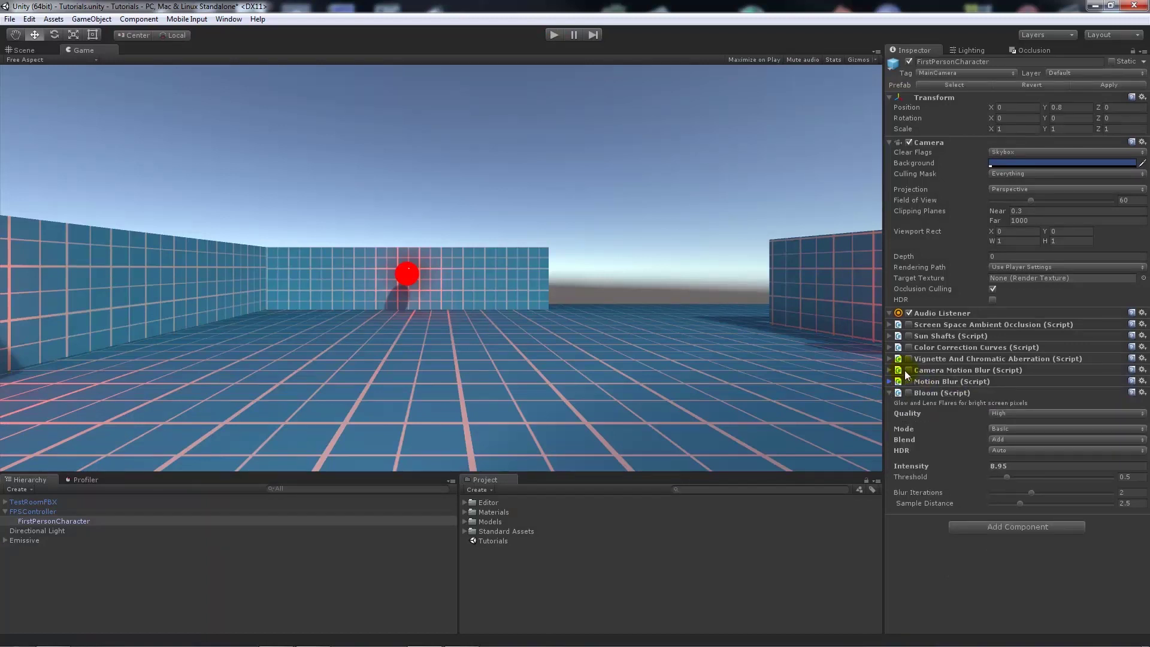
# - Play-test the scene with only Camera Motion Blur enabled, review its settings and switch it off again
pyautogui.click(909, 370)
pyautogui.click(554, 35)
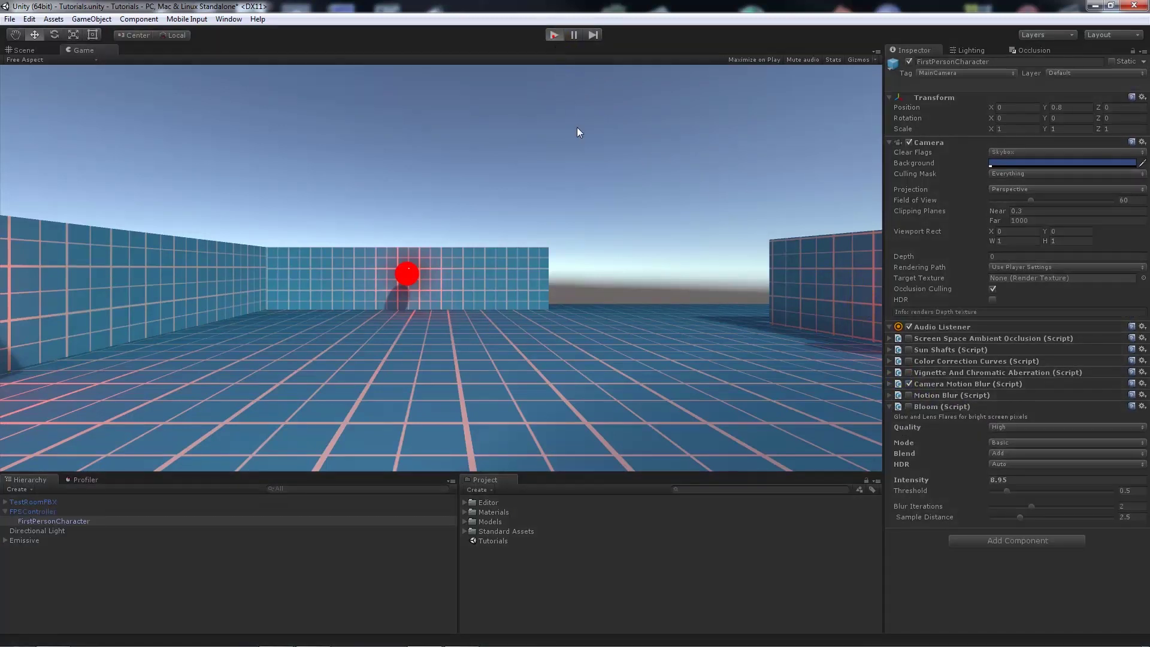
pyautogui.press('w')
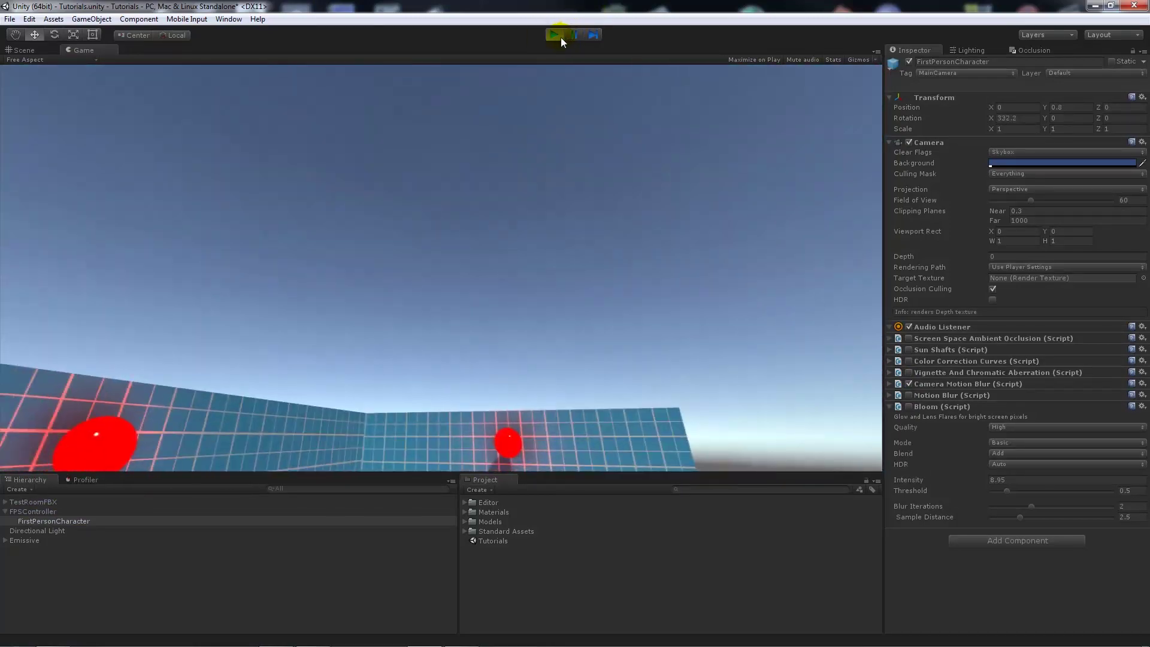
pyautogui.click(557, 35)
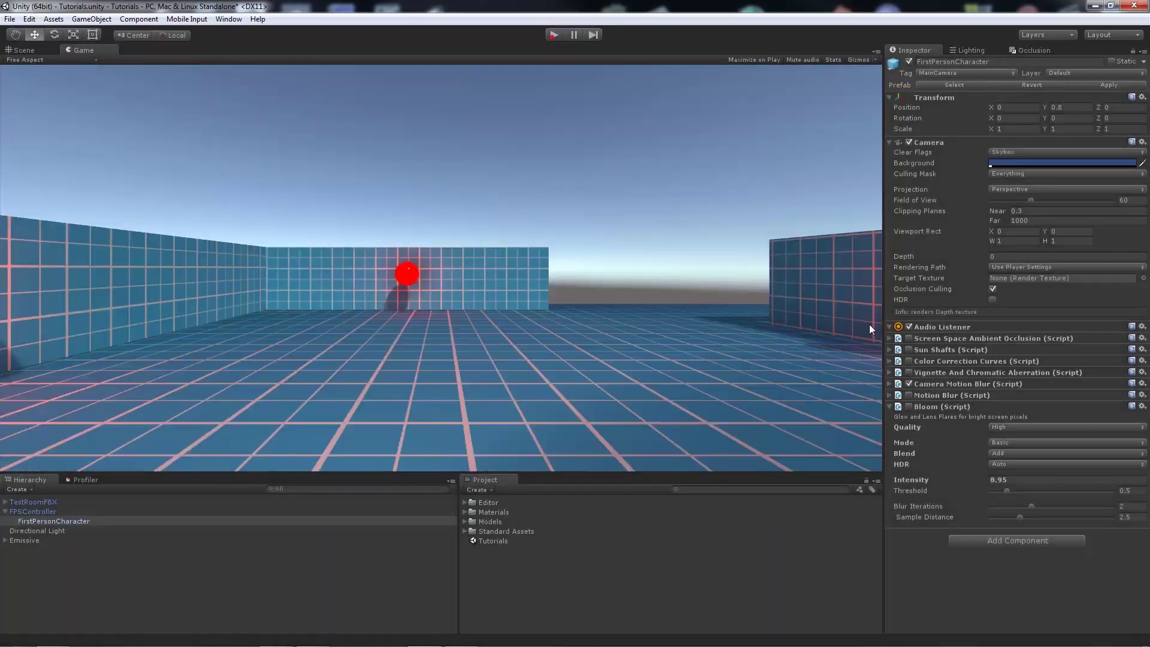
pyautogui.click(888, 384)
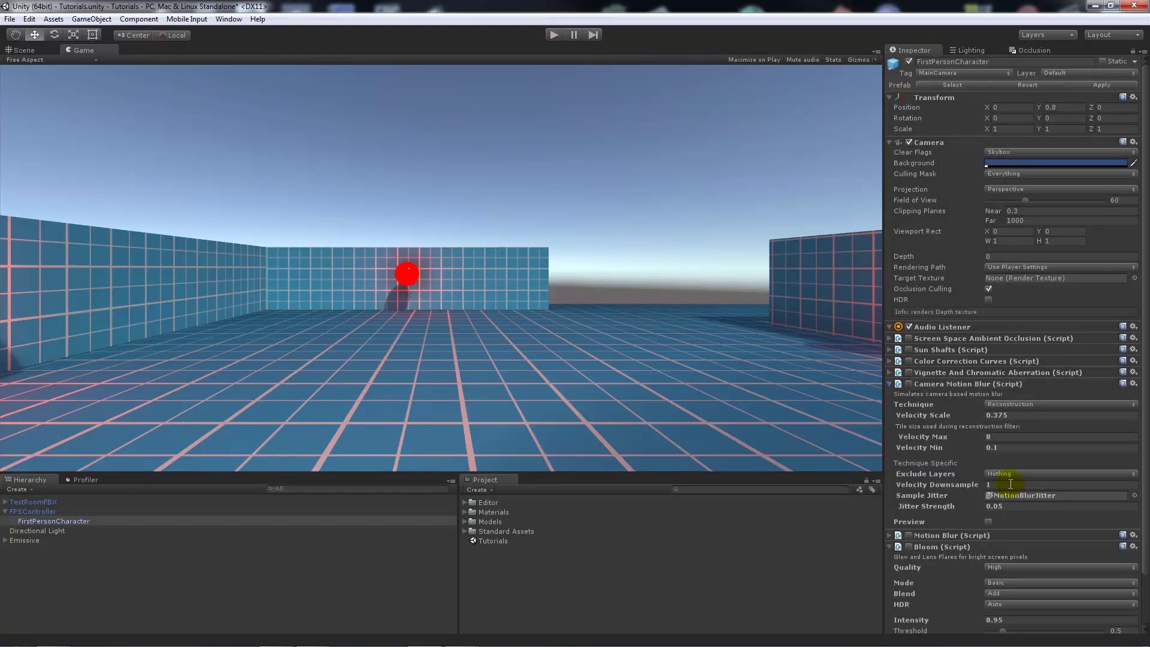
pyautogui.click(889, 384)
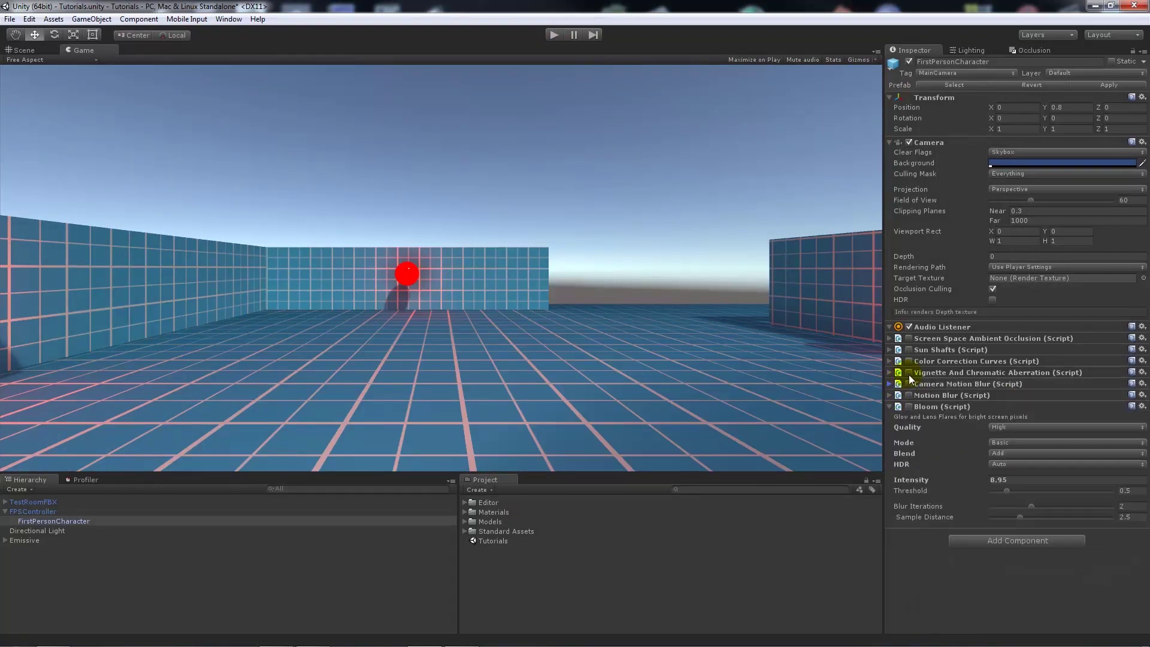
# - Enable Vignette and Chromatic Aberration, set Vignetting to 19.56 and play-test the scene
pyautogui.click(908, 372)
pyautogui.click(890, 372)
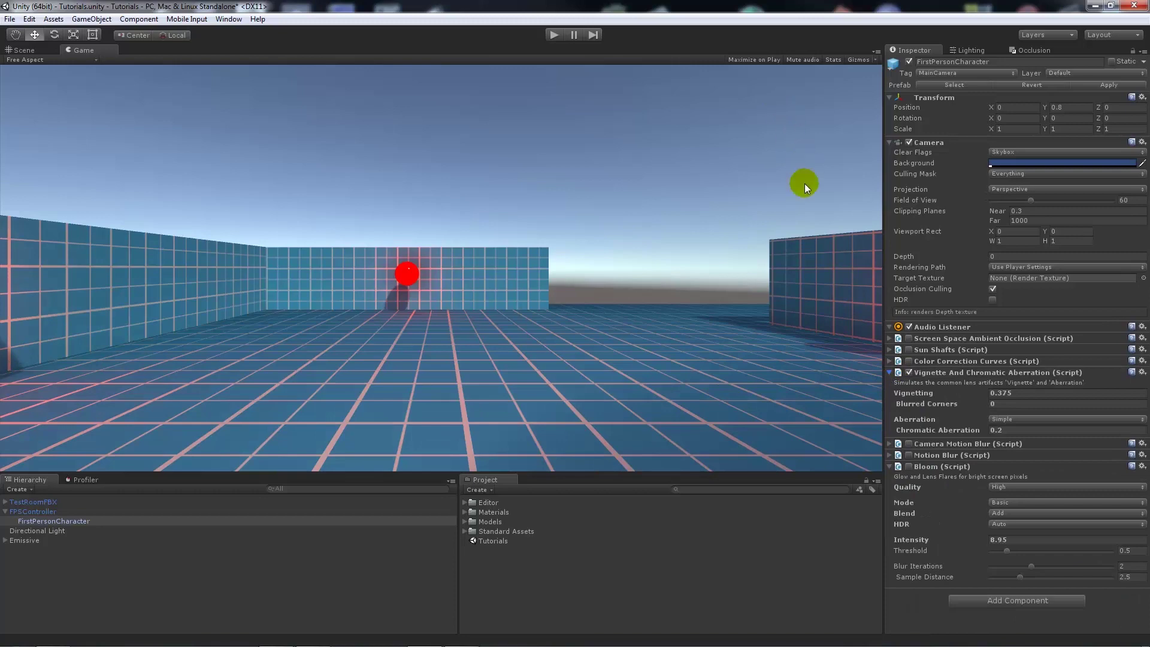
pyautogui.moveTo(984, 392); pyautogui.dragTo(234, 357)
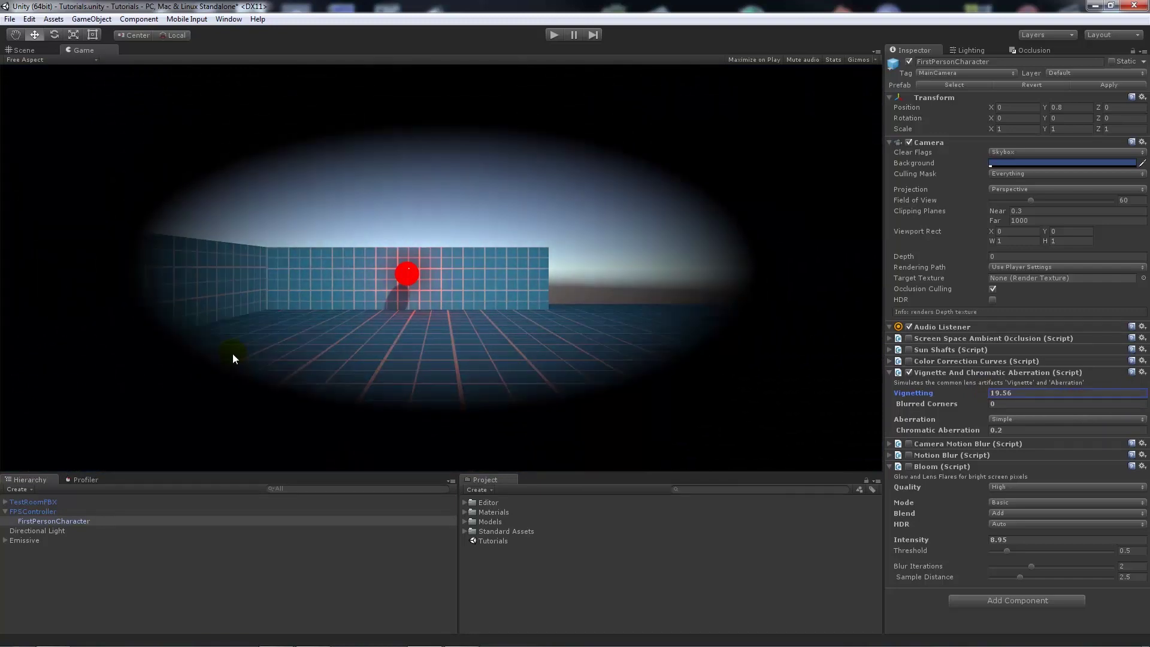
pyautogui.click(554, 35)
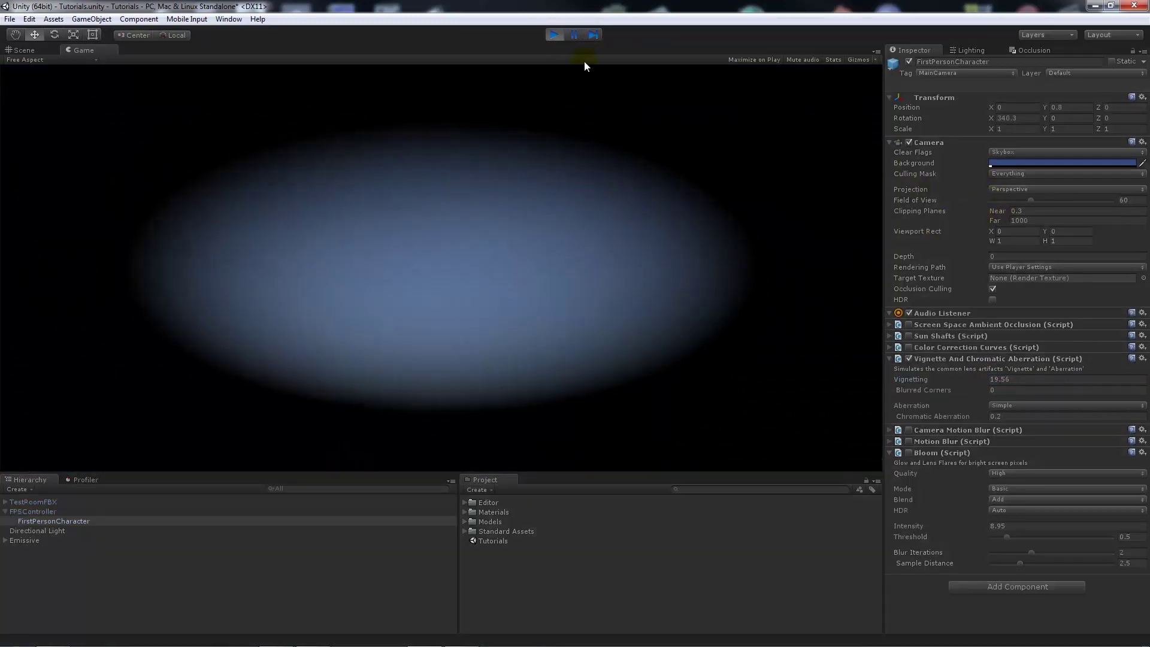
pyautogui.click(555, 34)
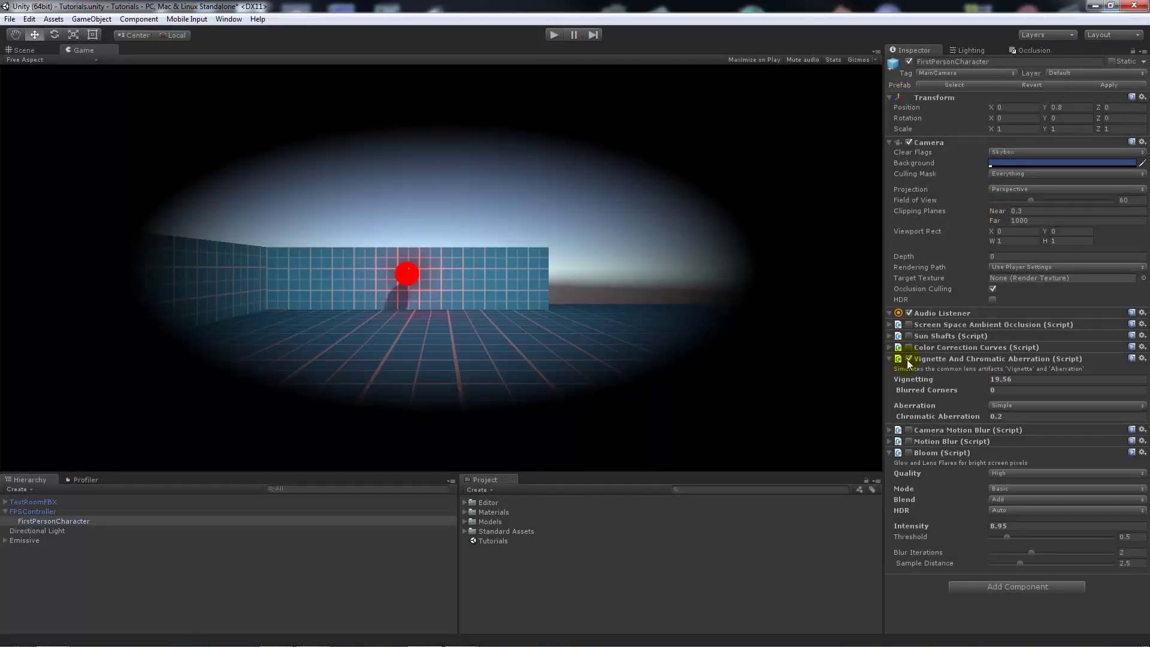
# - Switch the active image effect from Vignette and Chromatic Aberration to Color Correction Curves, with its settings expanded
pyautogui.click(908, 358)
pyautogui.click(889, 358)
pyautogui.click(890, 347)
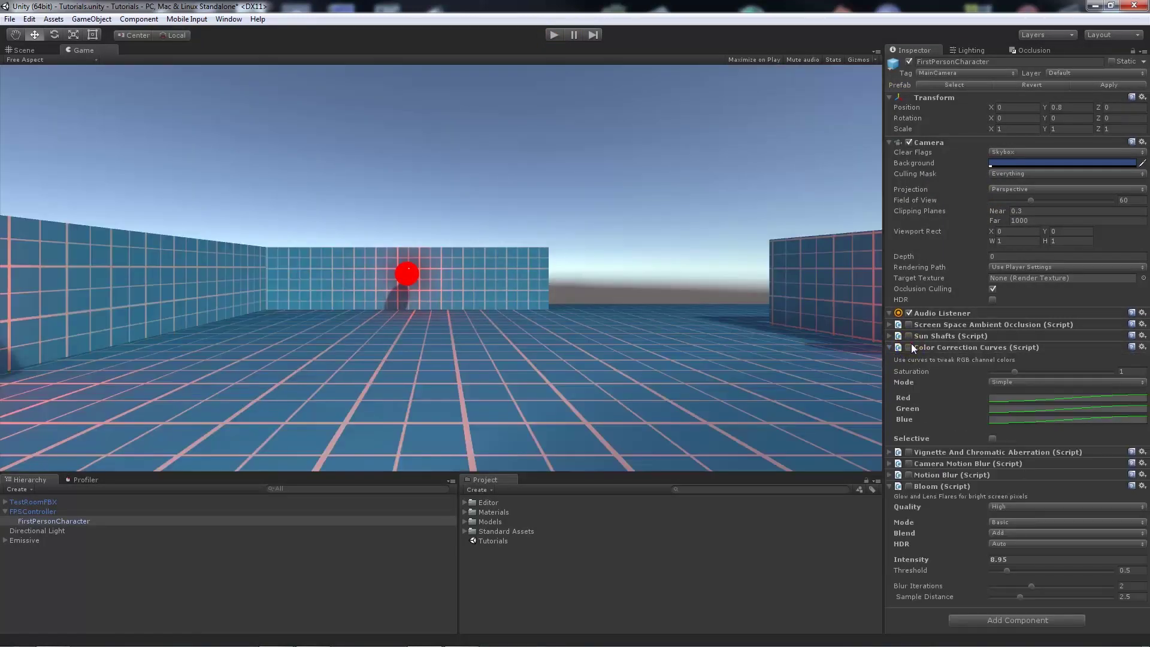
pyautogui.click(909, 347)
# - Inspect the Red channel curve of Color Correction Curves and play-test the scene with the effect active
pyautogui.click(1064, 398)
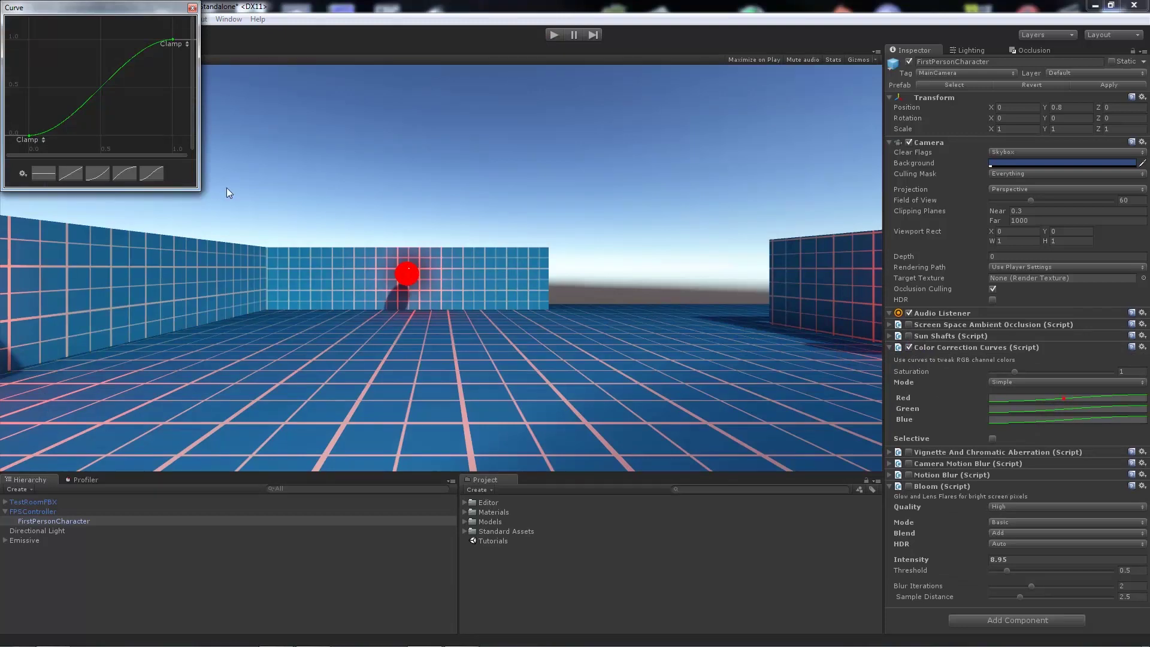
pyautogui.click(192, 7)
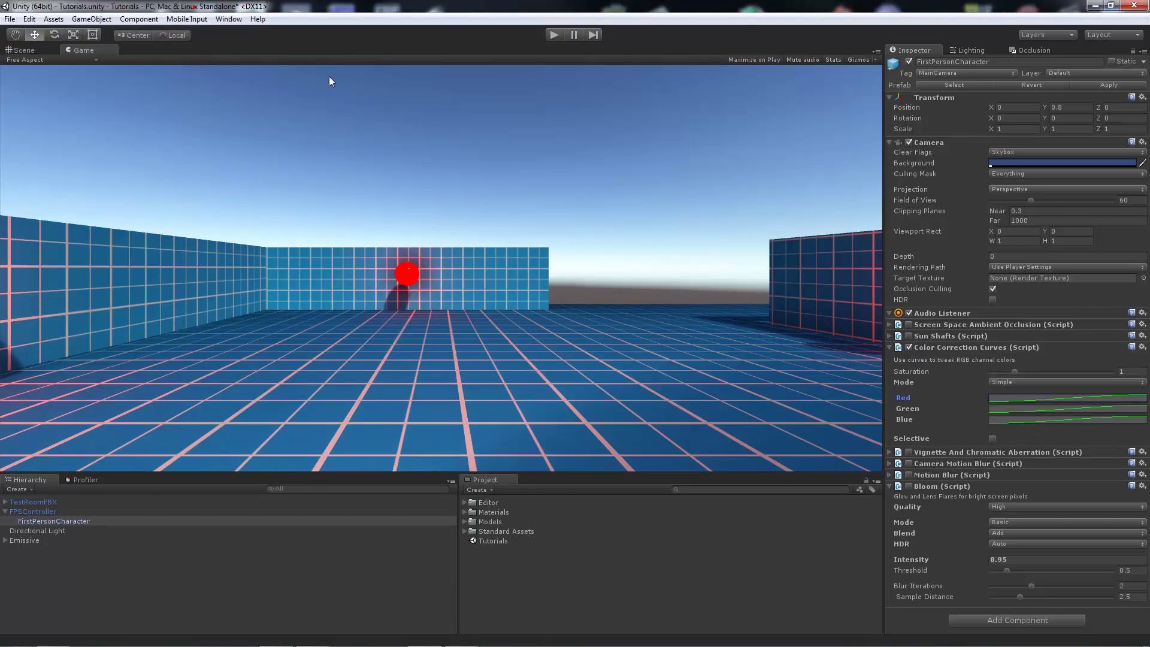
pyautogui.hotkey('ctrl', 'p')
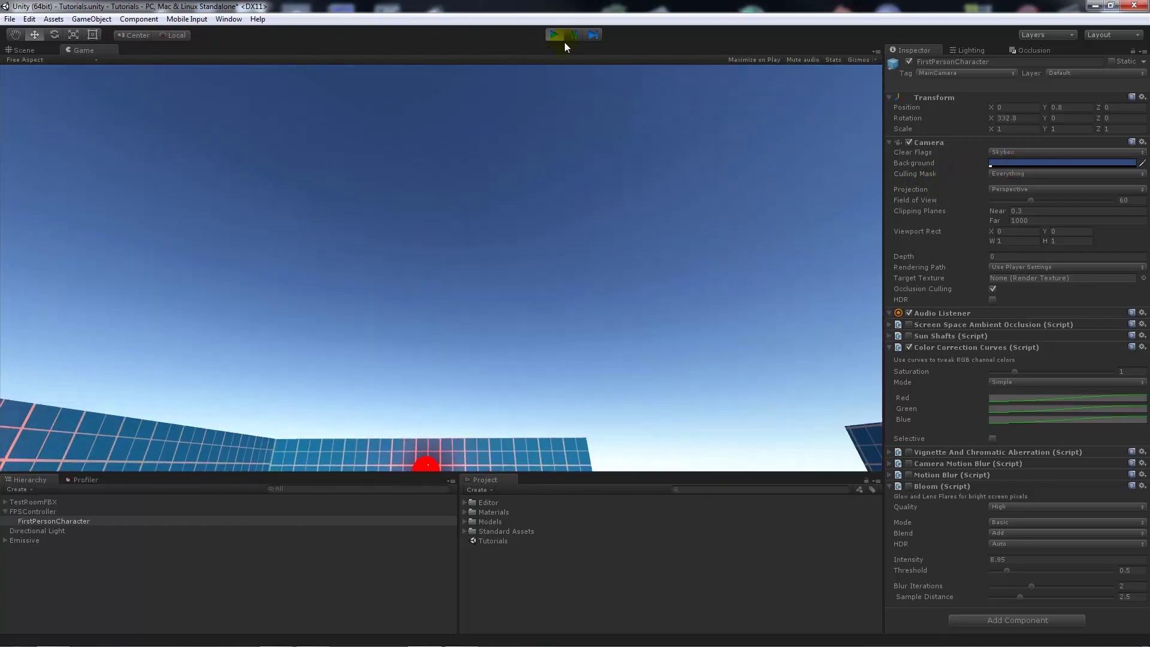
pyautogui.click(553, 34)
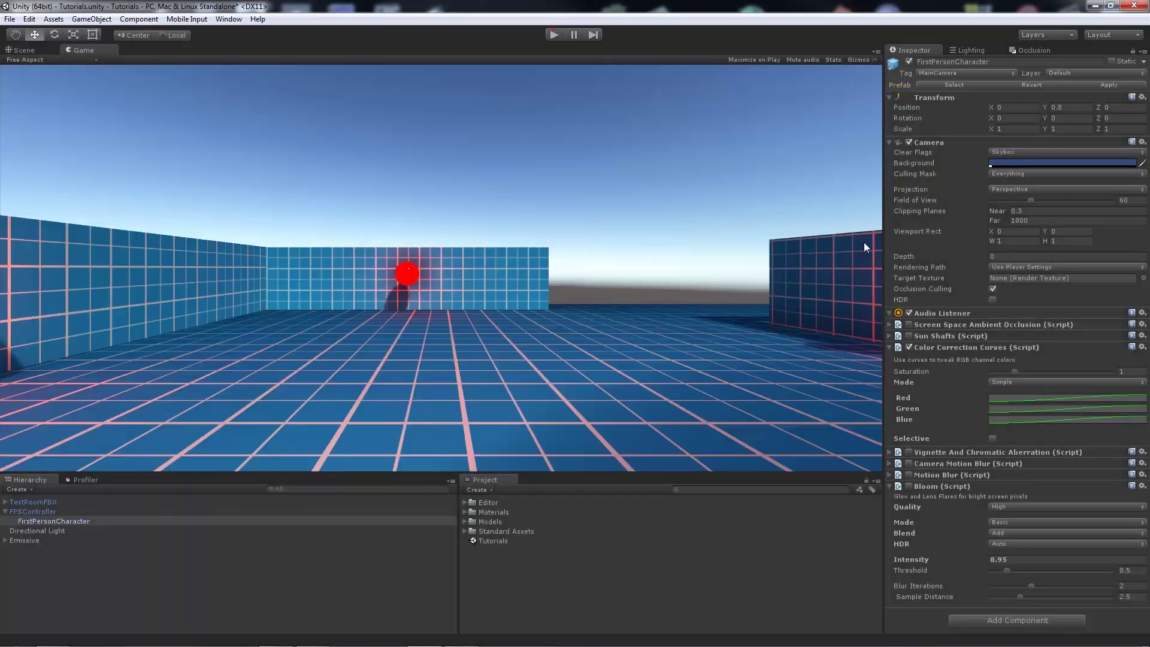
# - Compare the Game view with Color Correction Curves on and off, leaving the effect disabled and collapsed
pyautogui.click(910, 347)
pyautogui.click(910, 347)
pyautogui.click(910, 347)
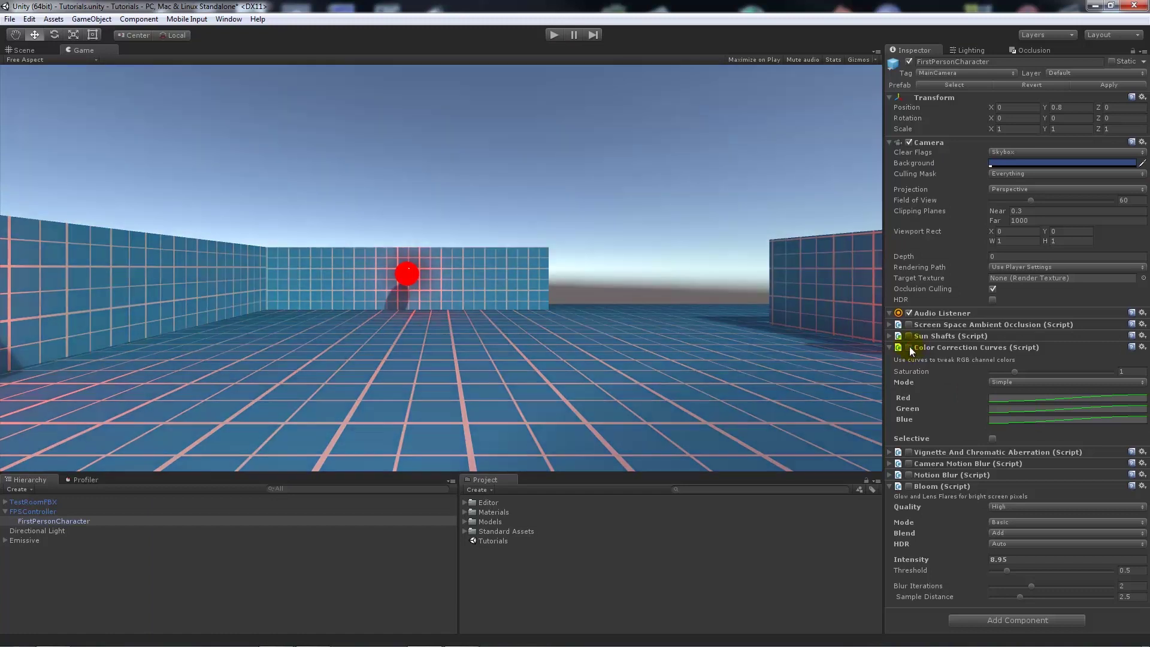
pyautogui.click(909, 347)
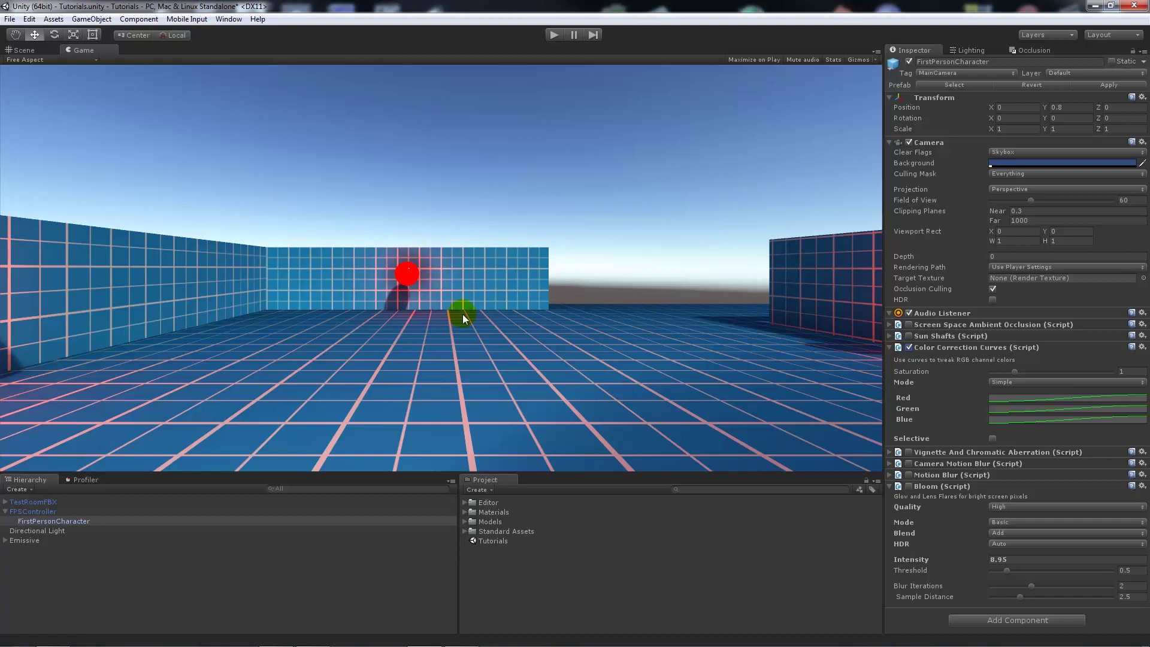
pyautogui.click(909, 347)
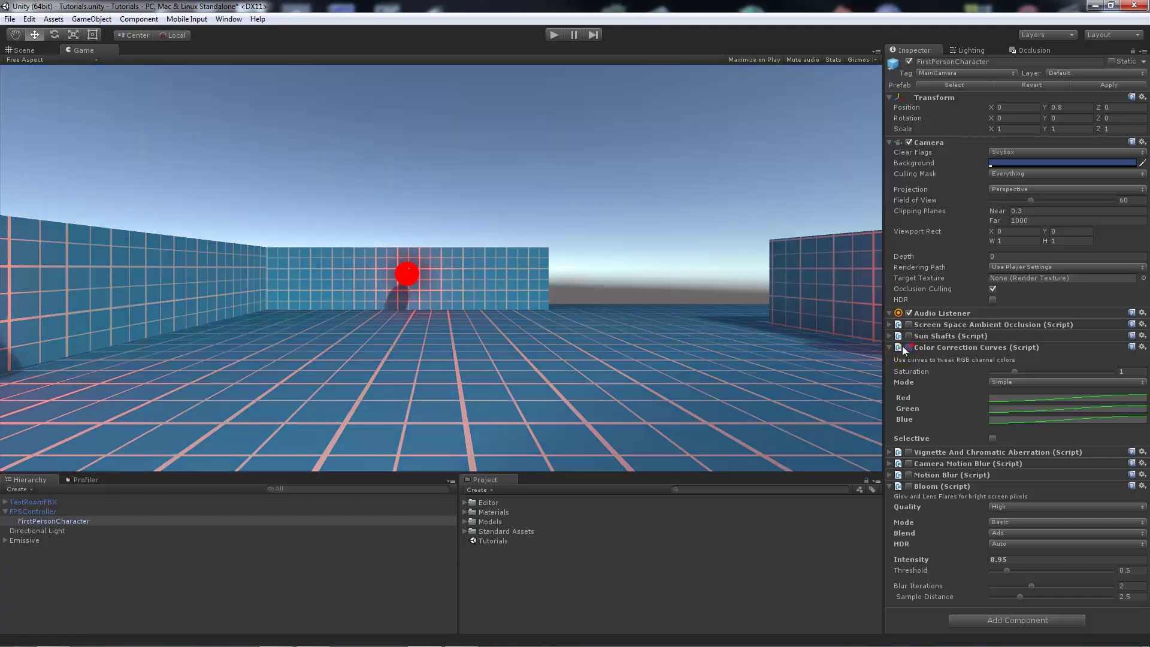
pyautogui.click(890, 347)
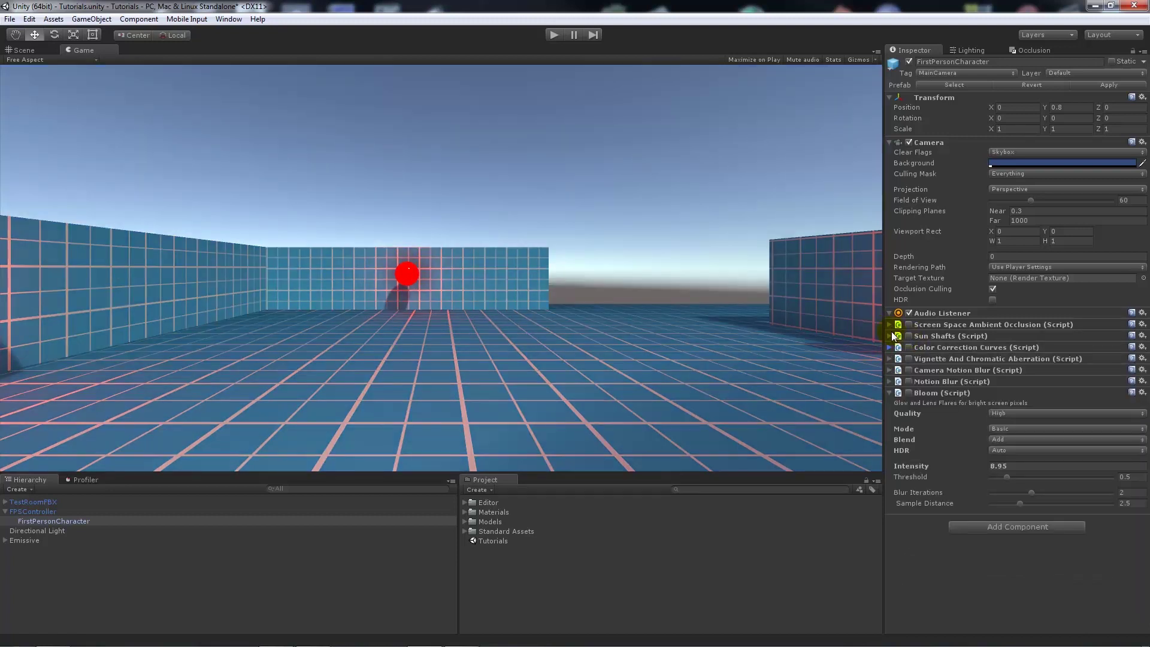
# - Expand the Sun Shafts settings and assign the Directional Light as the shafts caster
pyautogui.click(889, 336)
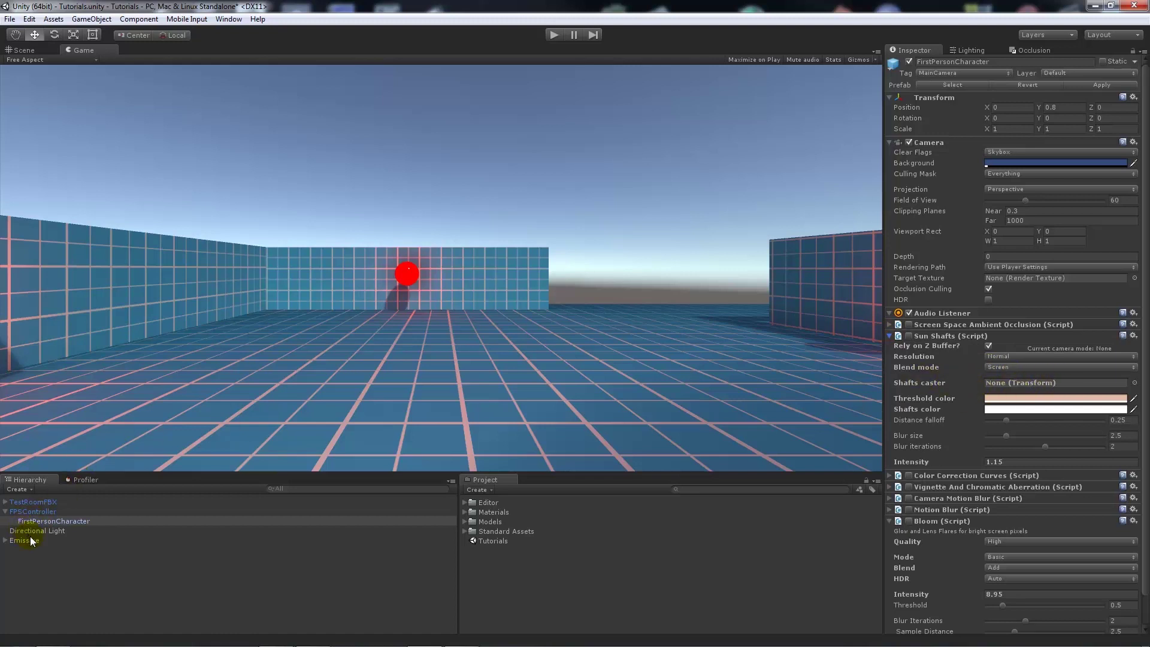
pyautogui.moveTo(37, 530); pyautogui.dragTo(1036, 382)
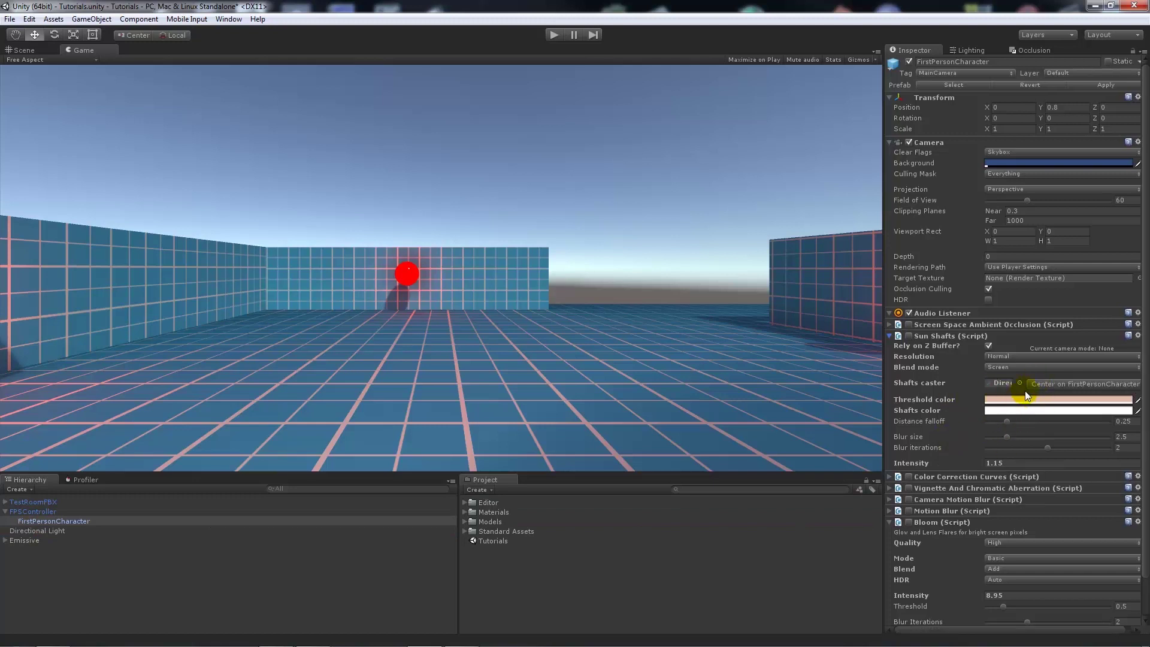
# - Enable Sun Shafts with distance falloff 0.669 and intensity 5.97, and play-test the scene
pyautogui.click(994, 476)
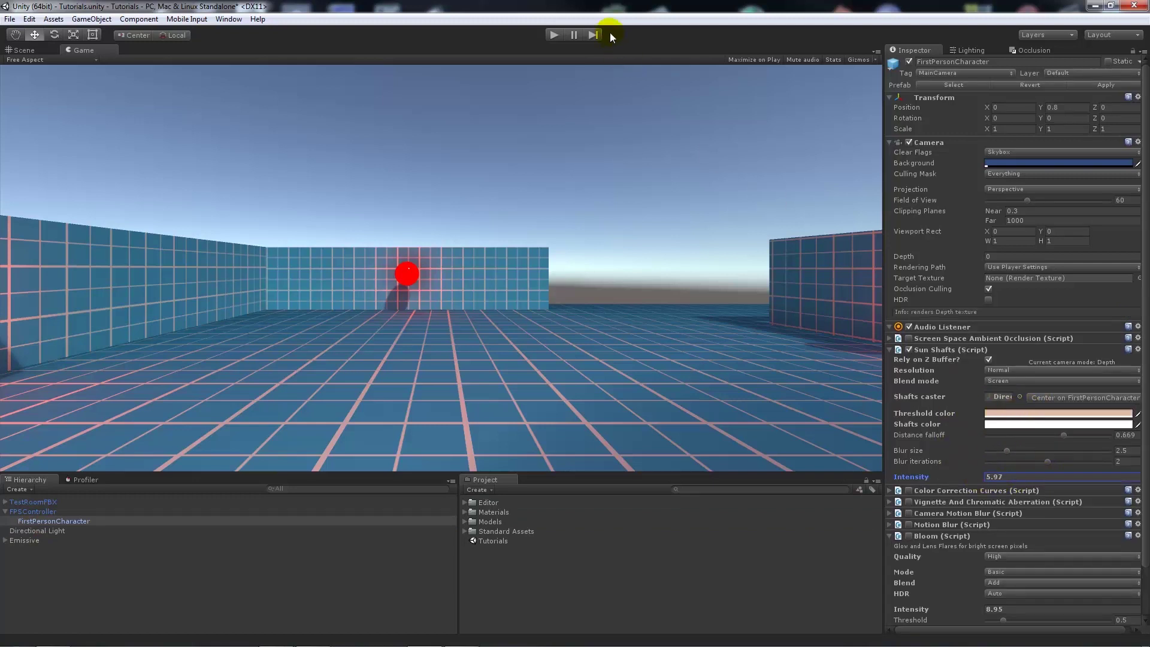
pyautogui.click(554, 35)
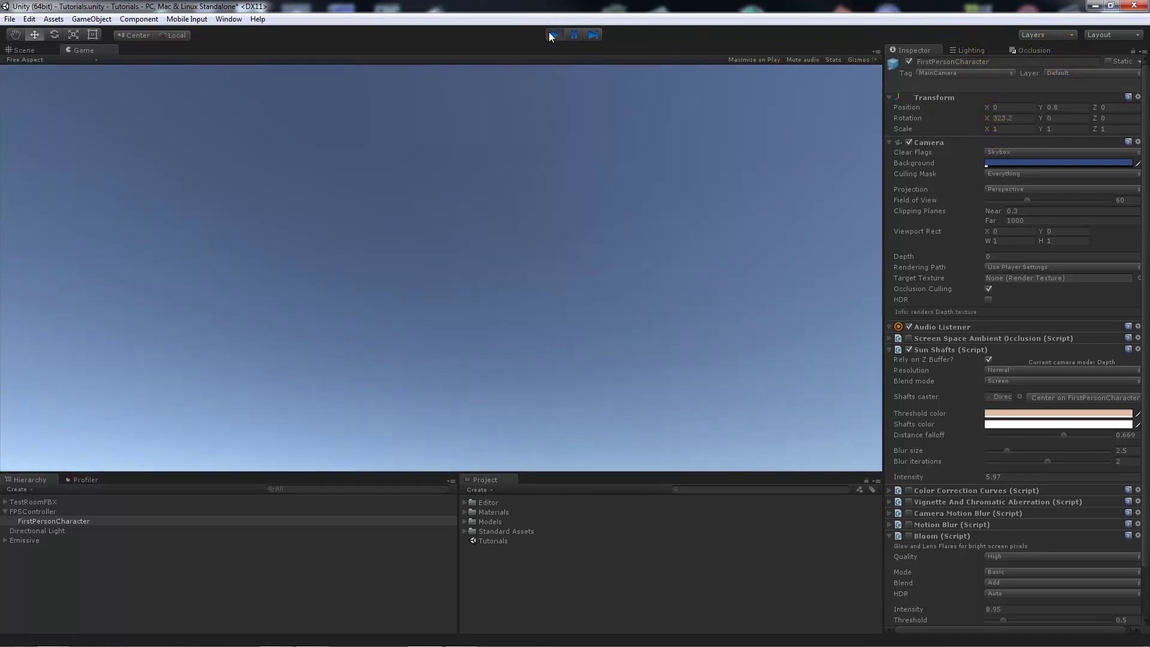
pyautogui.click(552, 36)
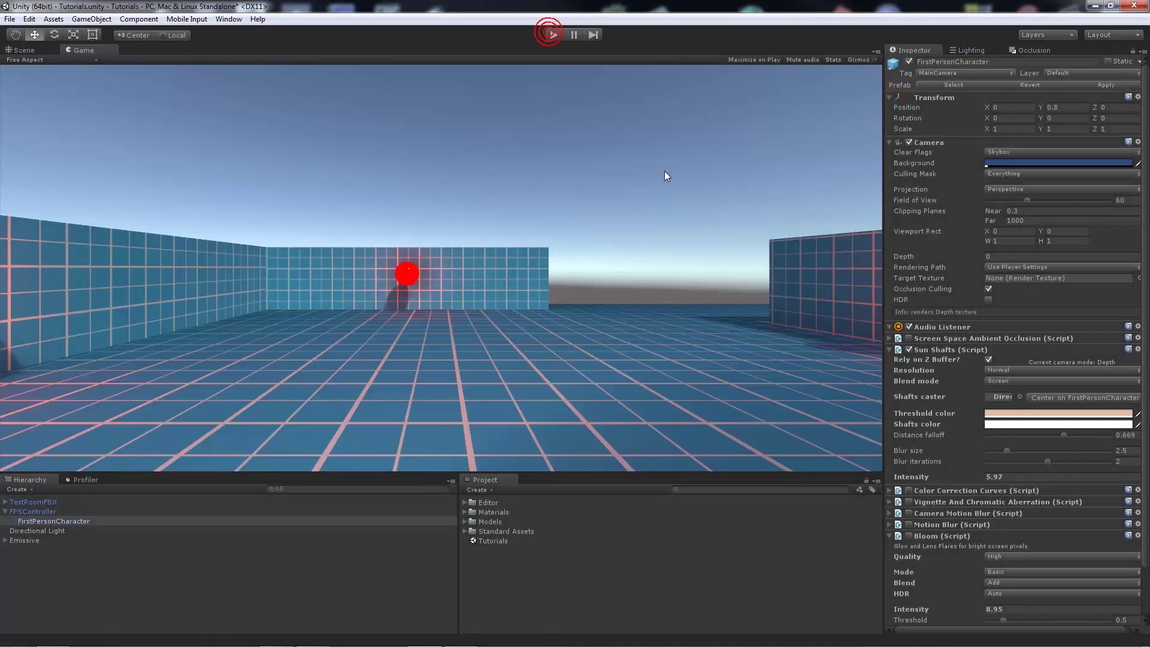
# - Switch the active image effect from Sun Shafts to Screen Space Ambient Occlusion, with only the latter's settings expanded
pyautogui.click(889, 349)
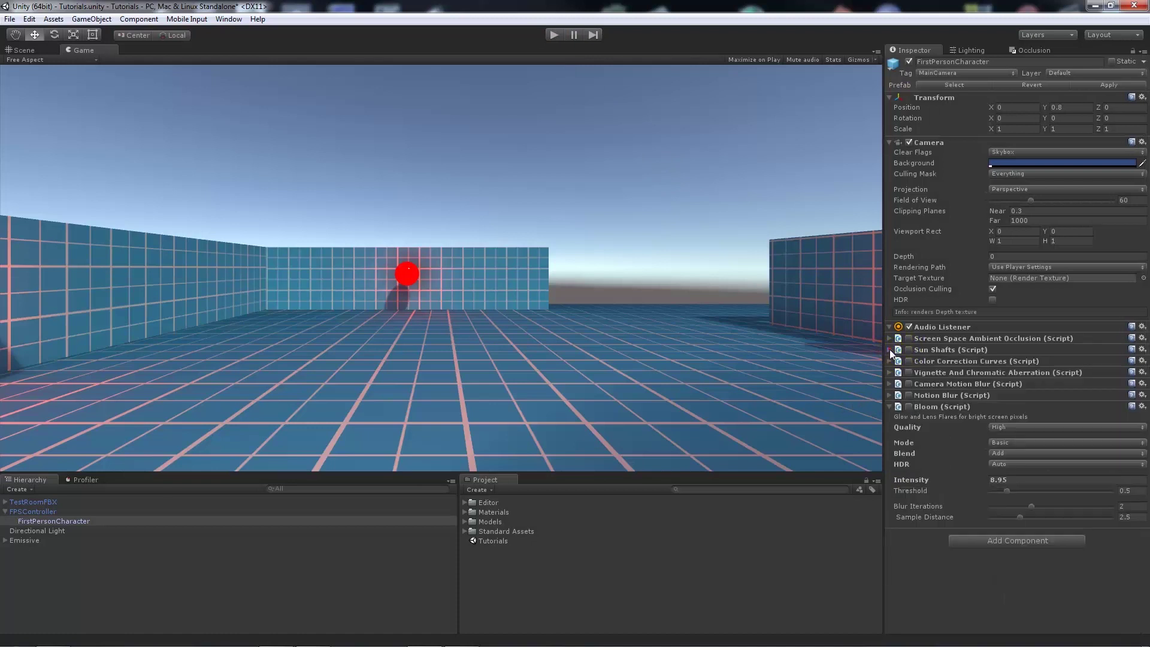
pyautogui.click(889, 338)
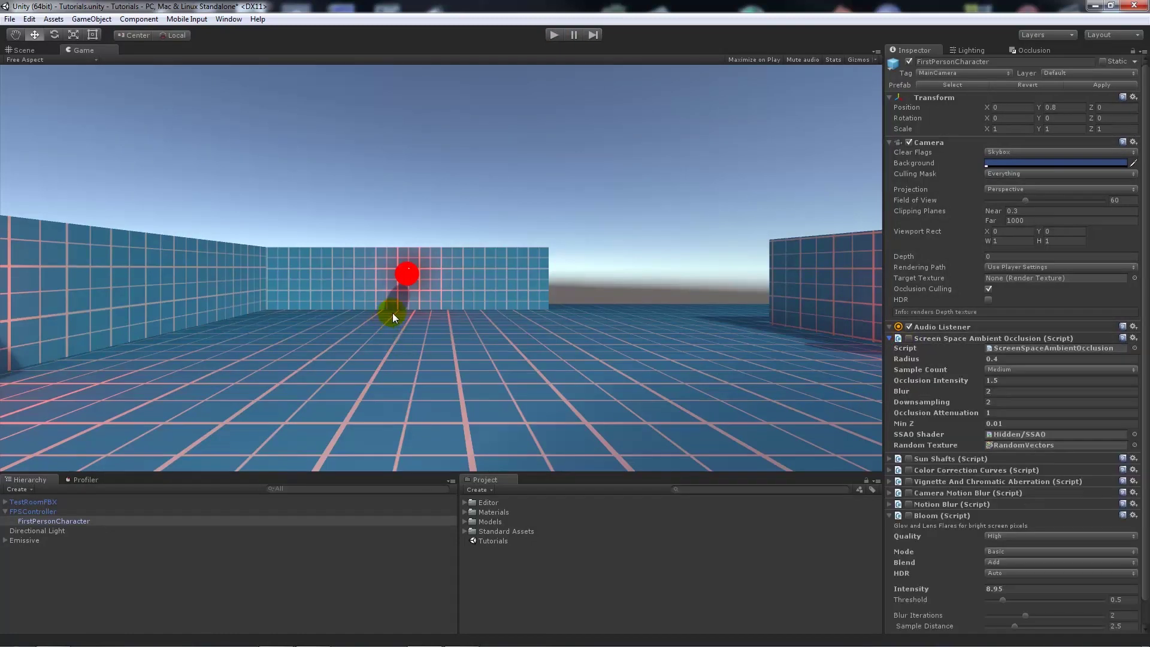
pyautogui.click(909, 338)
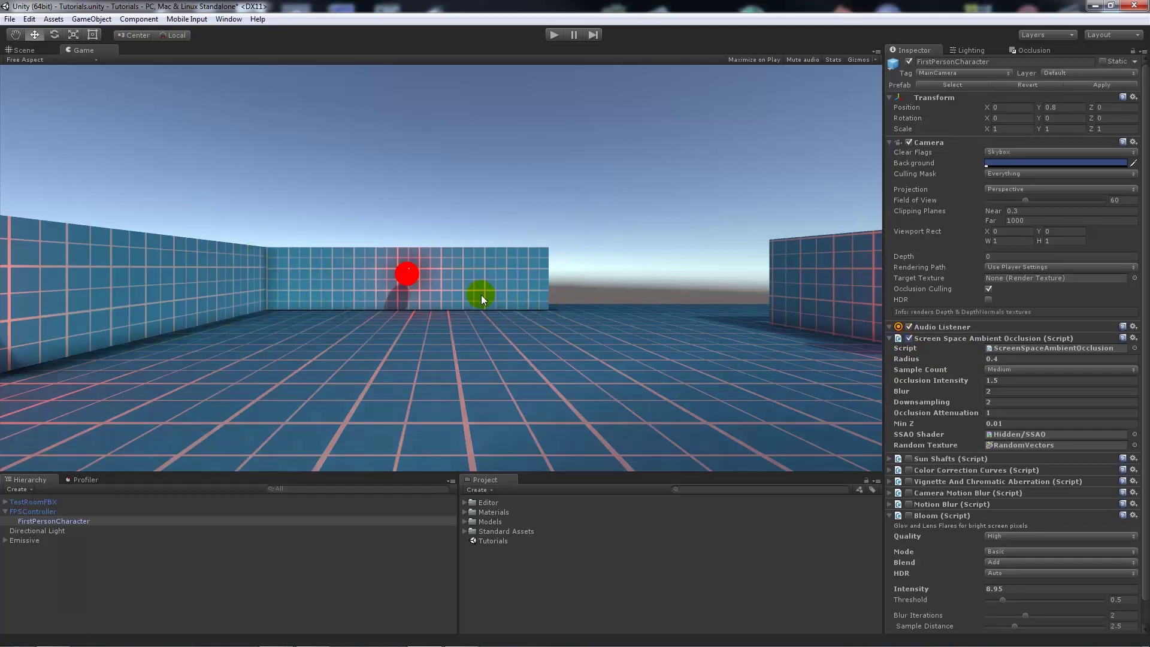
# - Set the ambient occlusion sample count to Low, radius to 0.35 and occlusion intensity to 1.69
pyautogui.click(1000, 366)
pyautogui.click(1009, 382)
pyautogui.click(983, 360)
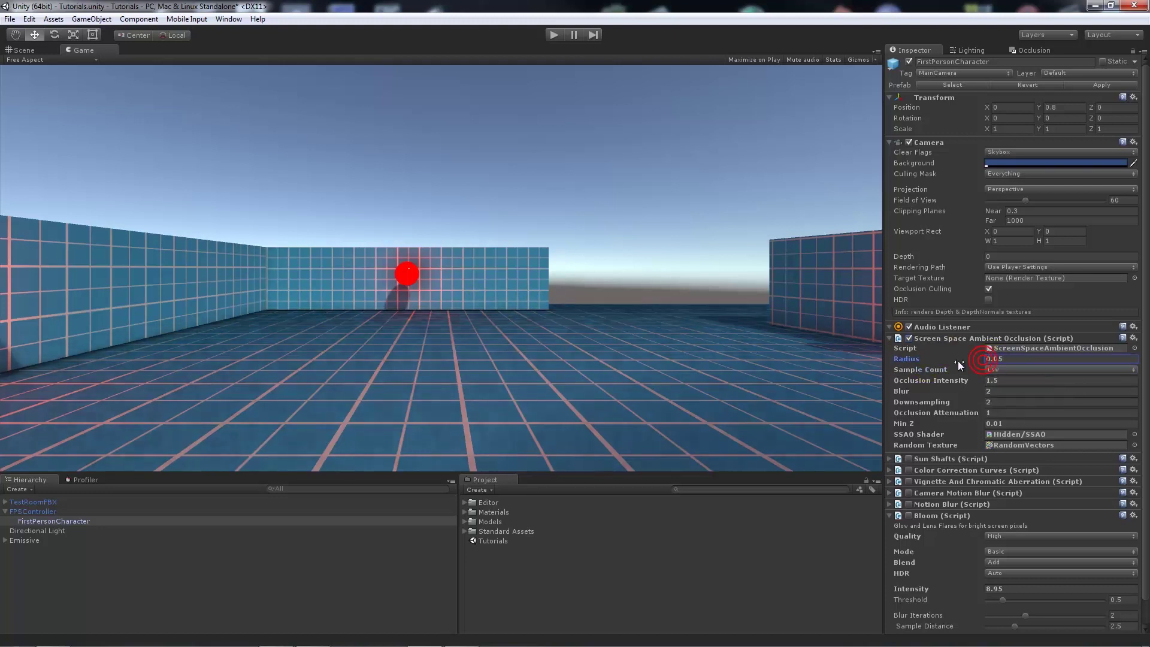
pyautogui.moveTo(957, 360); pyautogui.dragTo(997, 359)
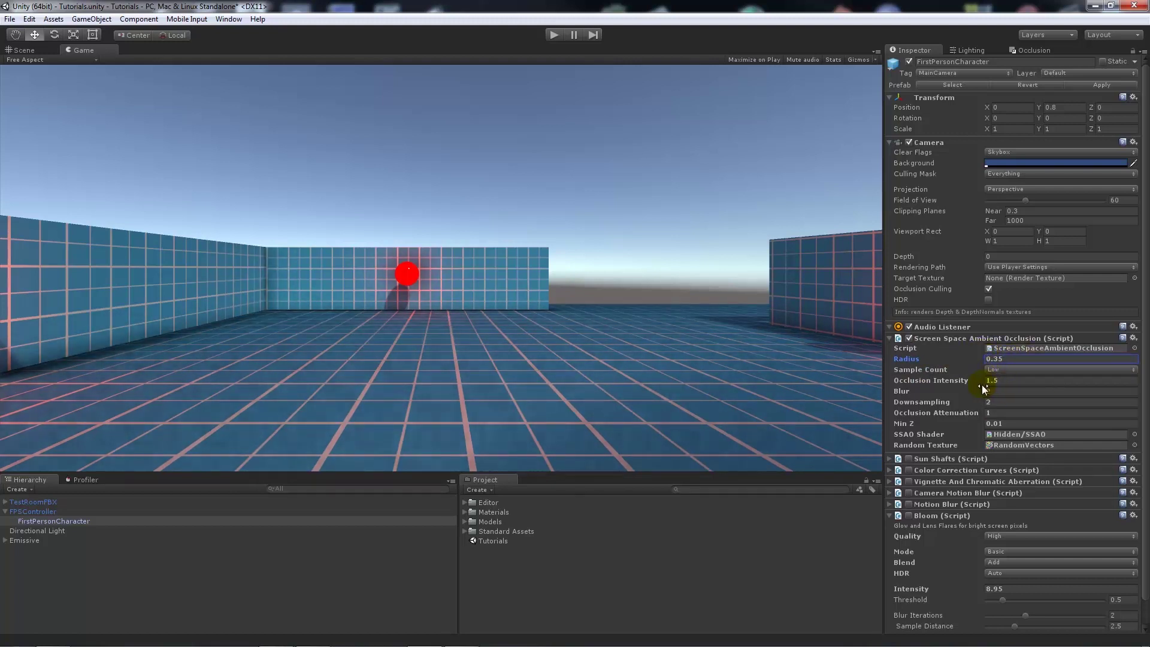
pyautogui.moveTo(978, 380)
pyautogui.mouseDown()
pyautogui.moveTo(1054, 375)
pyautogui.moveTo(975, 377)
pyautogui.moveTo(1001, 379)
pyautogui.mouseUp()
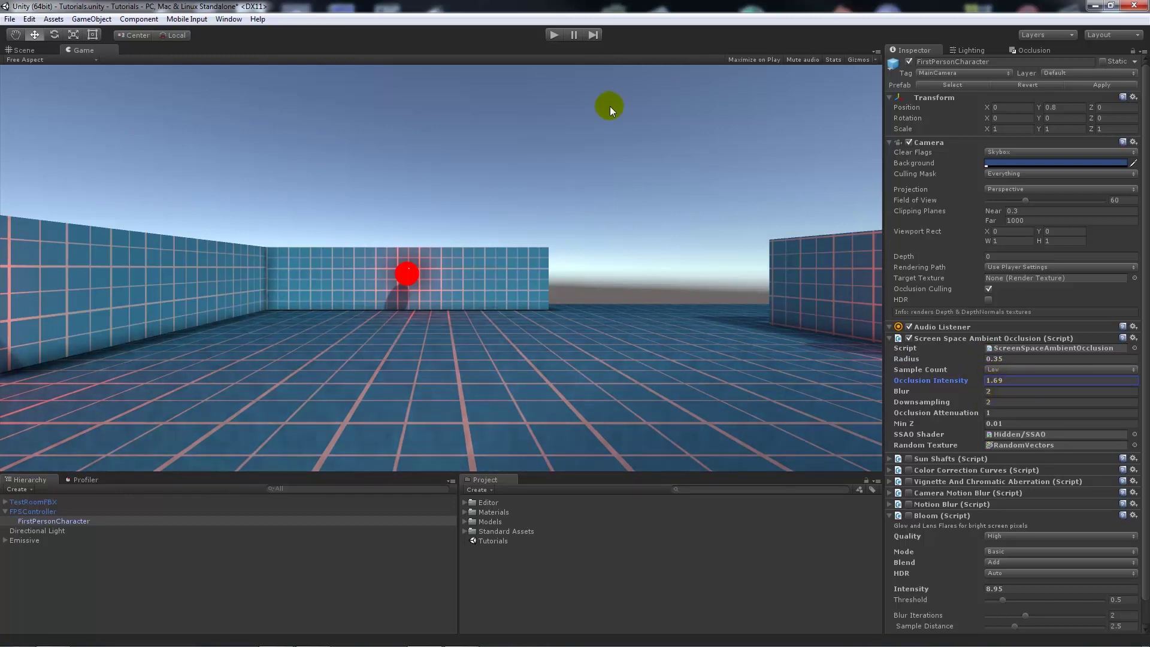
# - Play-test the scene with ambient occlusion active, walking around to inspect the shading at wall and pillar edges
pyautogui.click(553, 34)
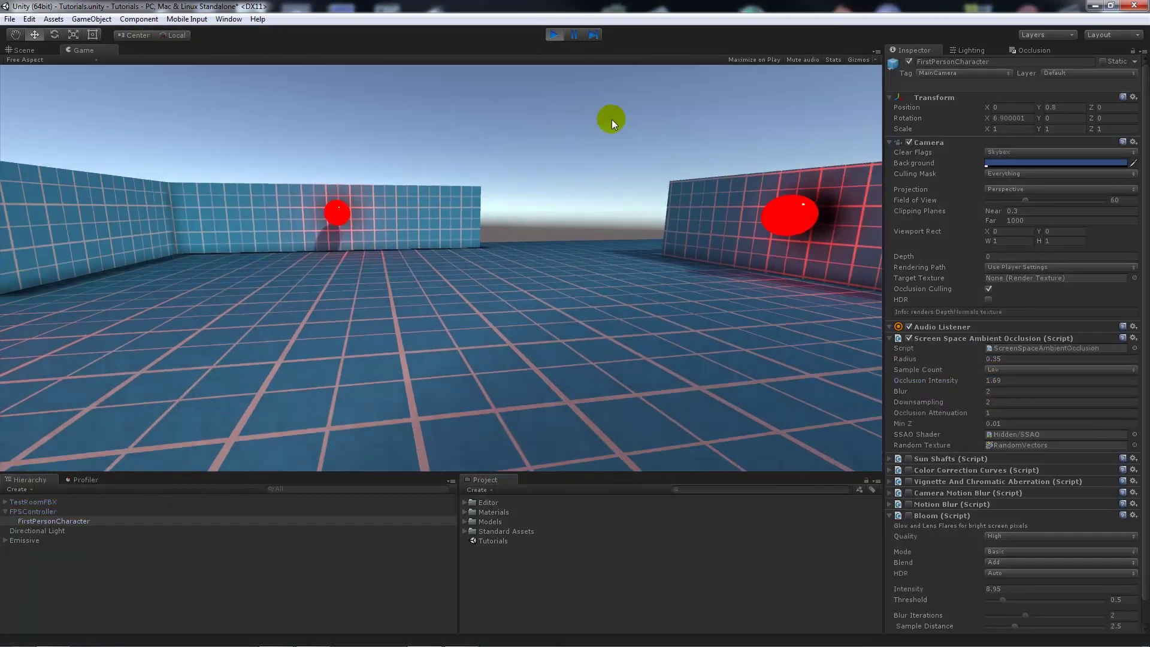
pyautogui.press('w')
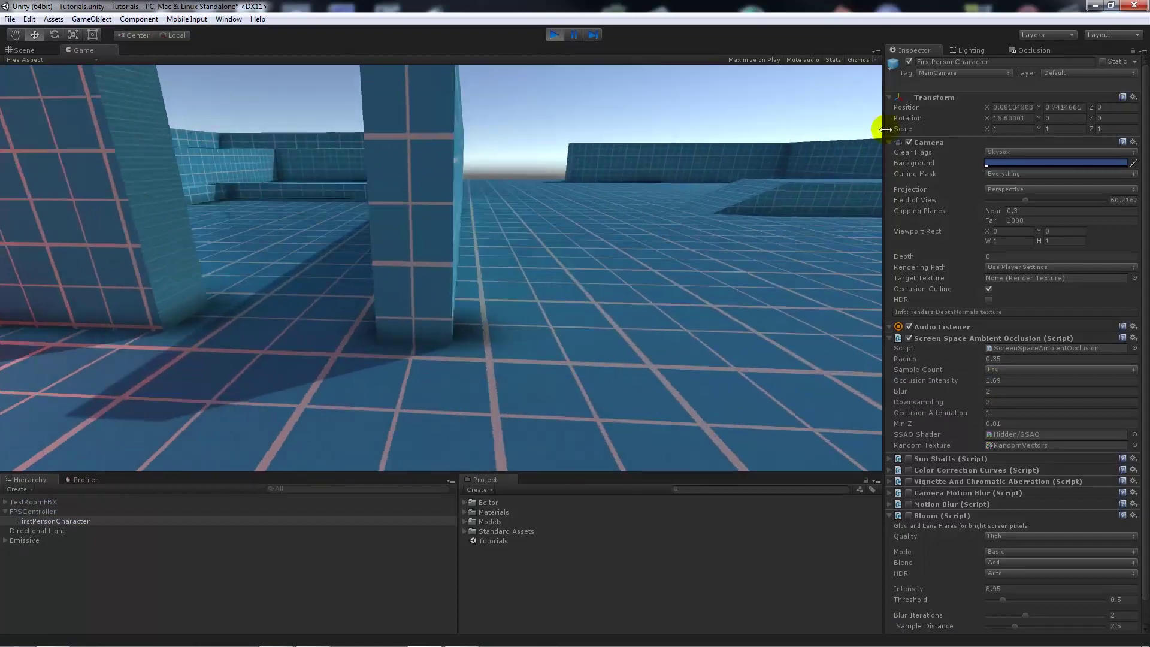
pyautogui.press('w')
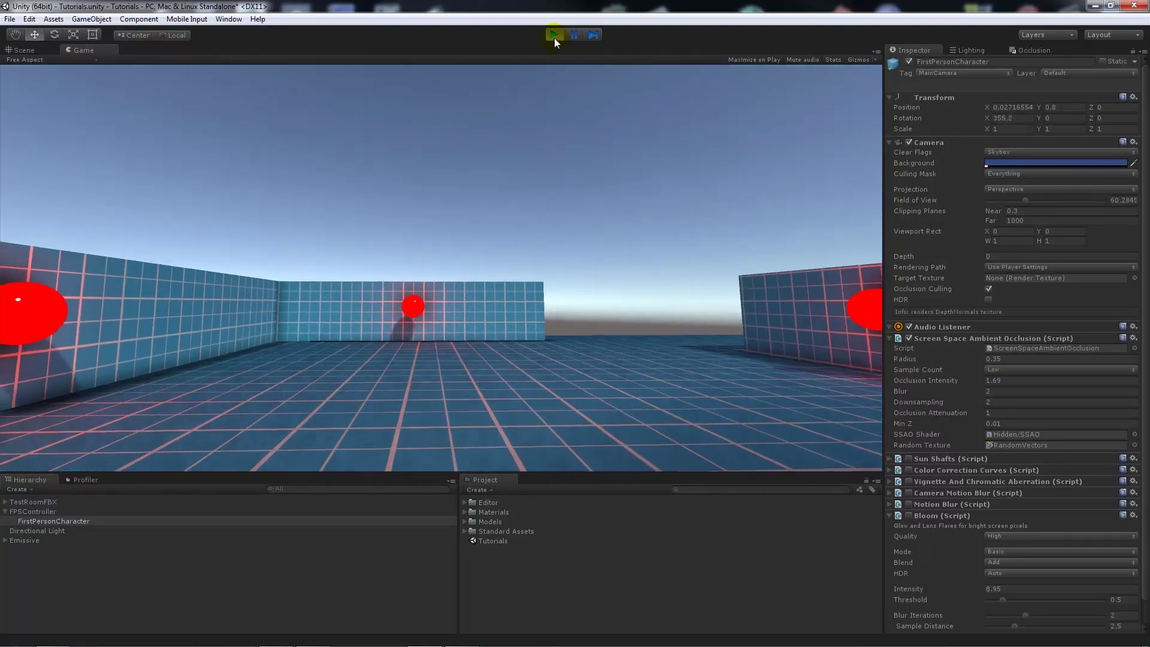
pyautogui.click(553, 34)
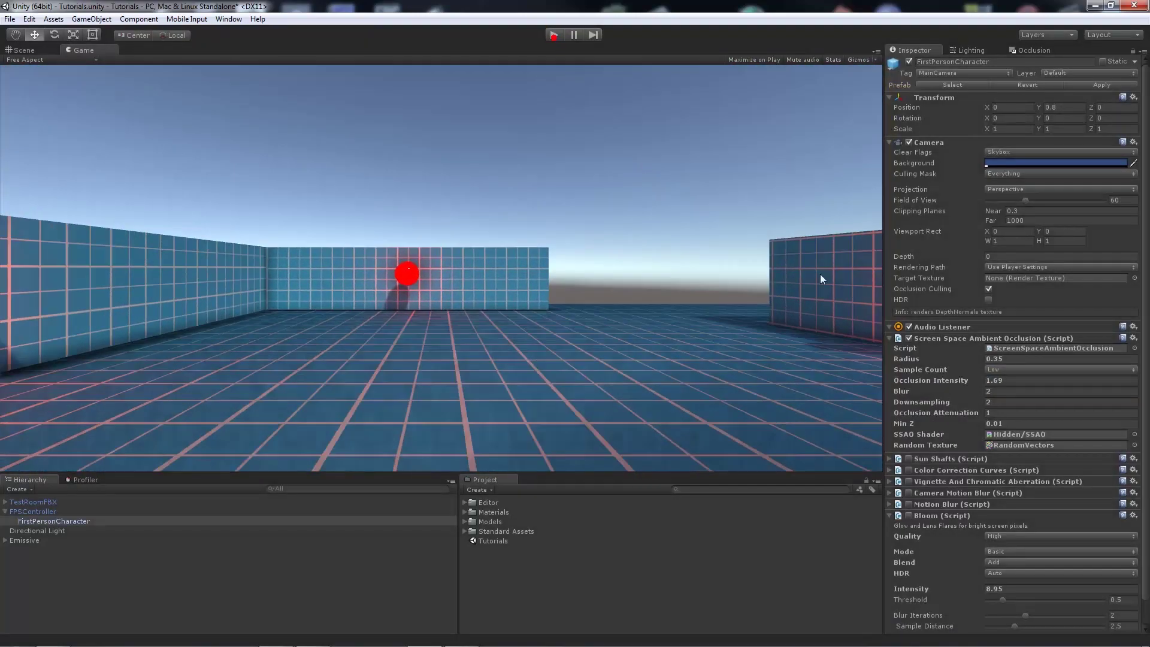
# - Collapse the ambient occlusion settings and enable all image effects on the camera together, including both motion blurs and Bloom
pyautogui.click(908, 337)
pyautogui.click(889, 338)
pyautogui.click(909, 337)
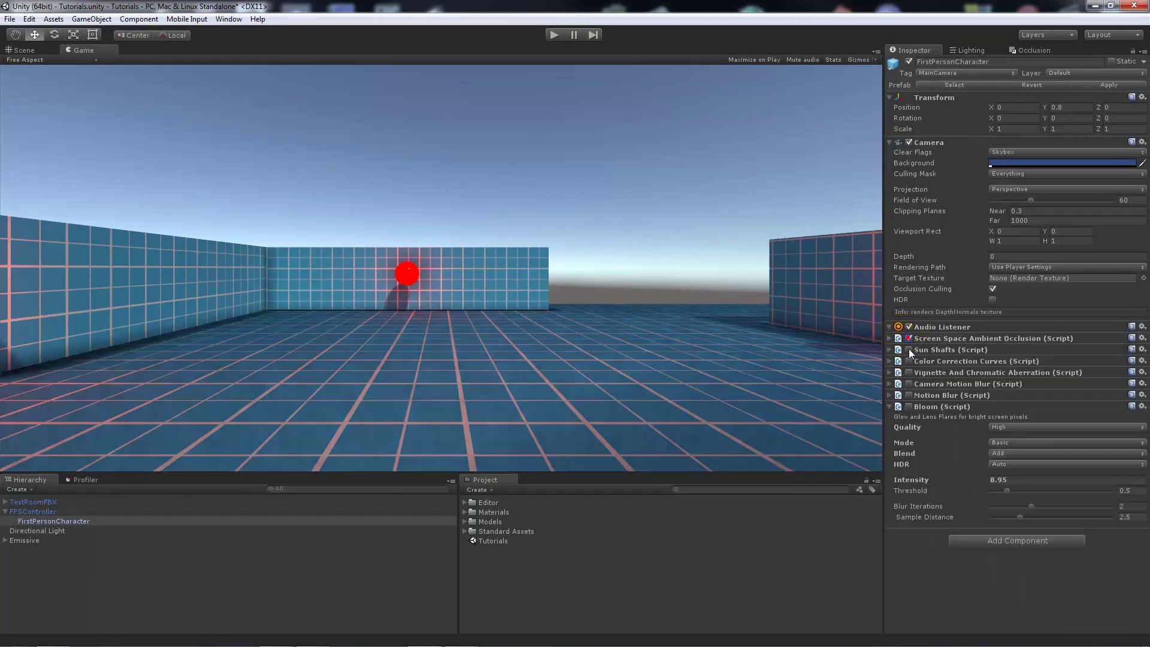
pyautogui.click(909, 349)
pyautogui.click(908, 361)
pyautogui.click(909, 372)
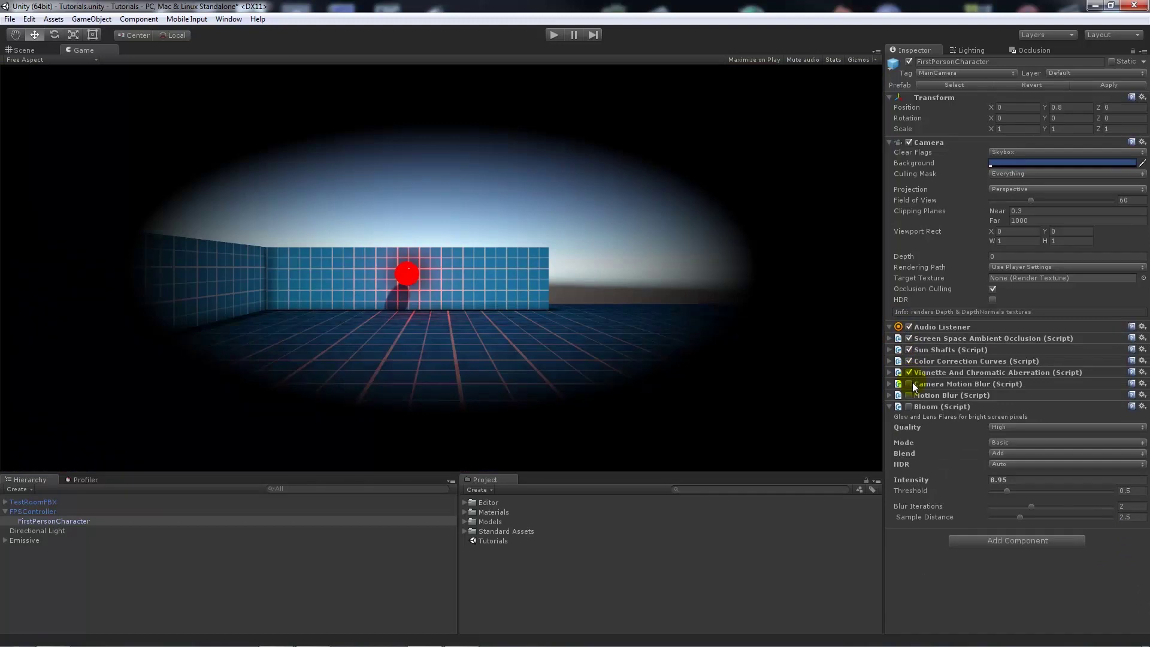
pyautogui.click(908, 396)
pyautogui.click(909, 407)
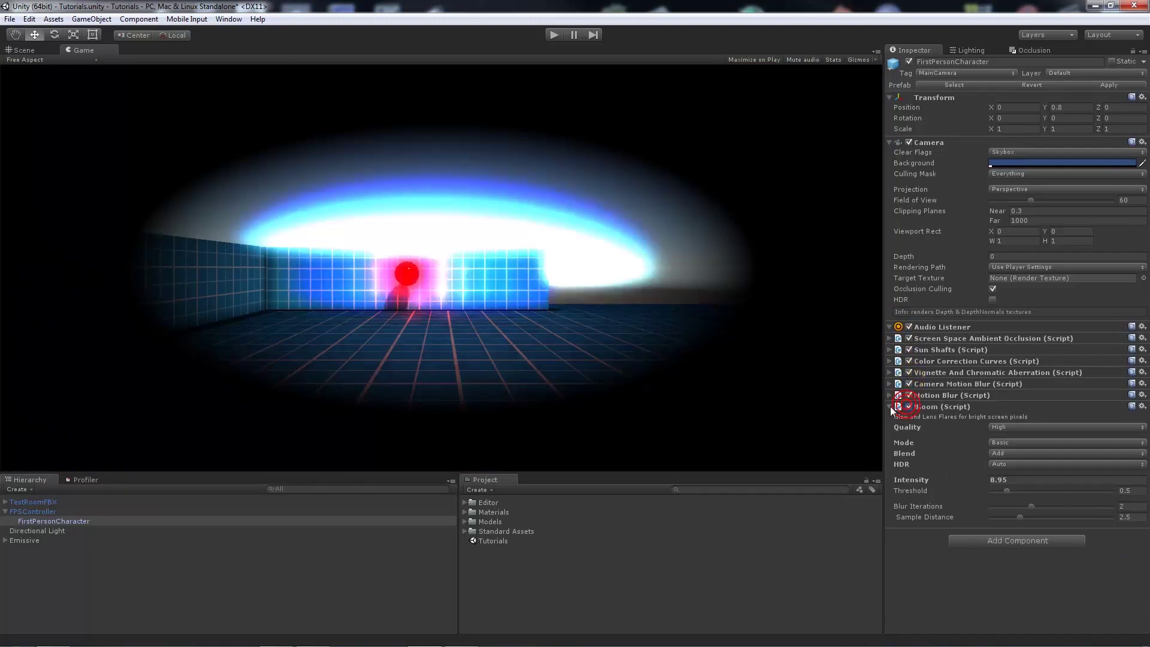
# - Set the Bloom intensity to 0.59 and play-test the scene with all image effects active, leaving the Bloom settings collapsed
pyautogui.click(889, 406)
pyautogui.click(891, 405)
pyautogui.moveTo(986, 482); pyautogui.dragTo(813, 463)
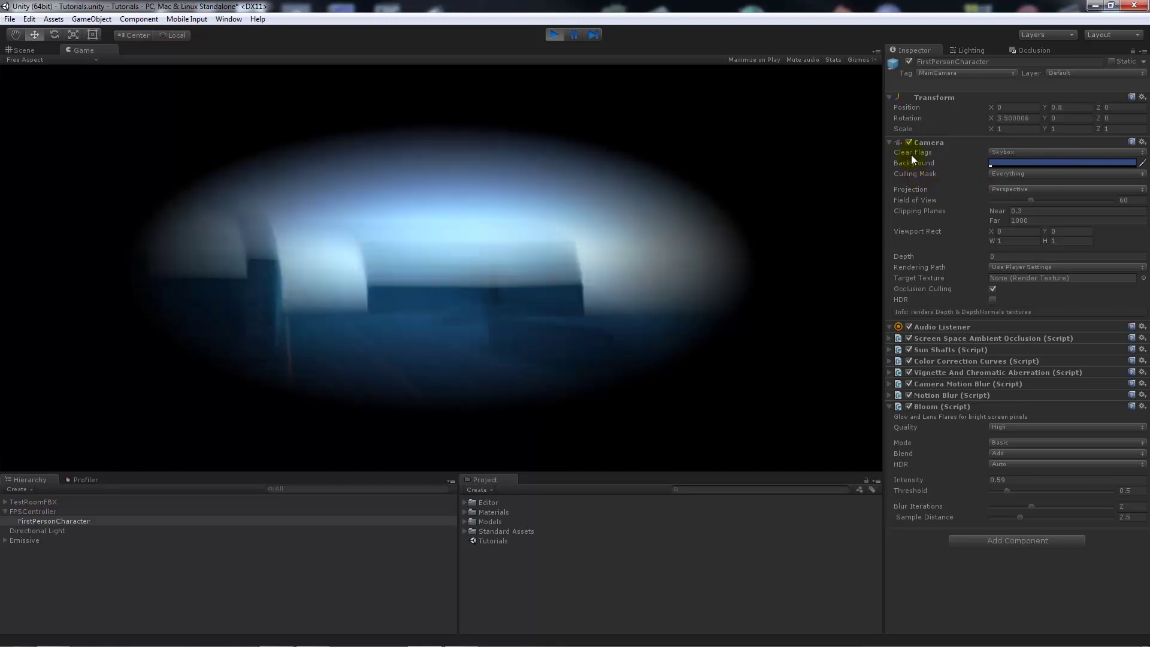
pyautogui.click(554, 35)
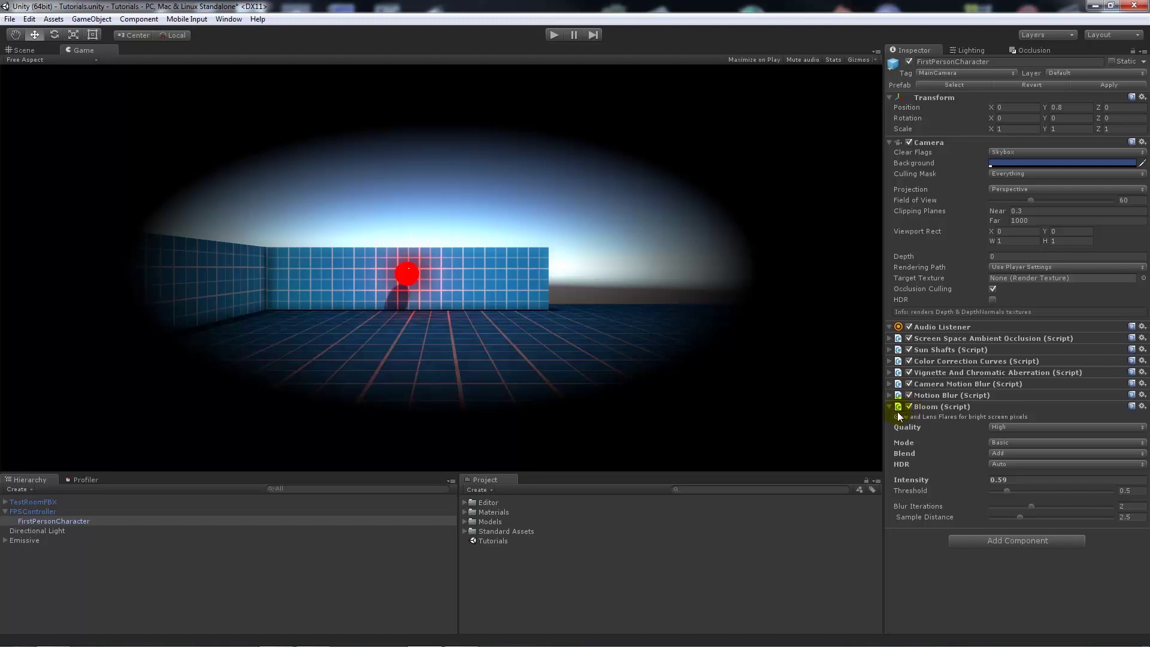
pyautogui.click(890, 407)
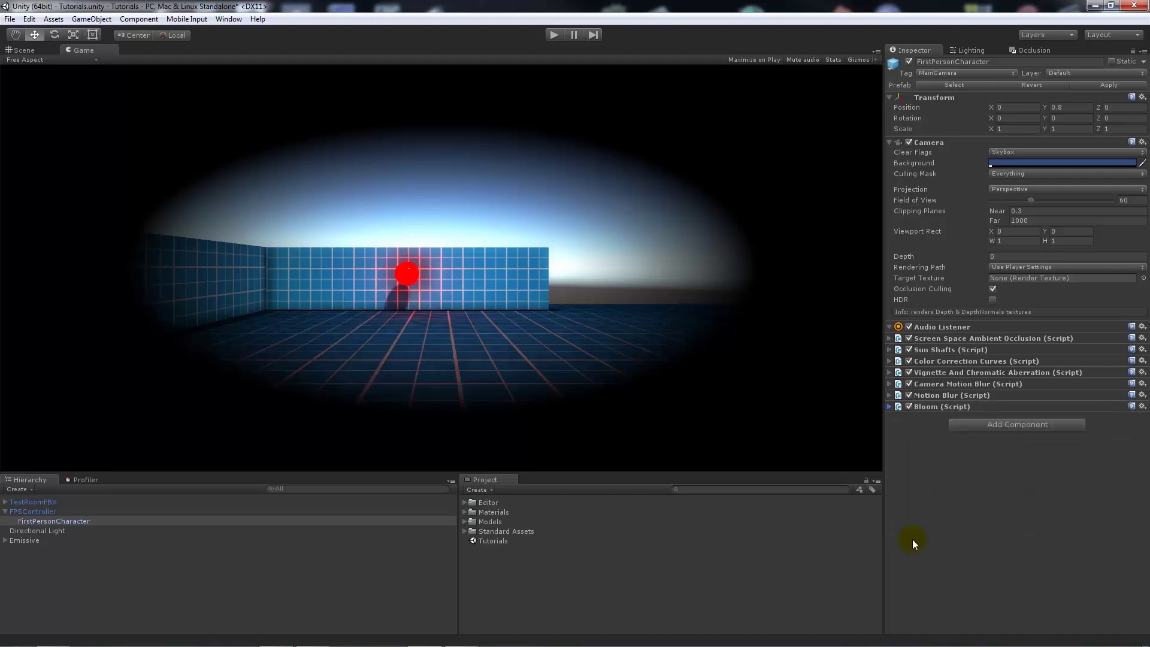